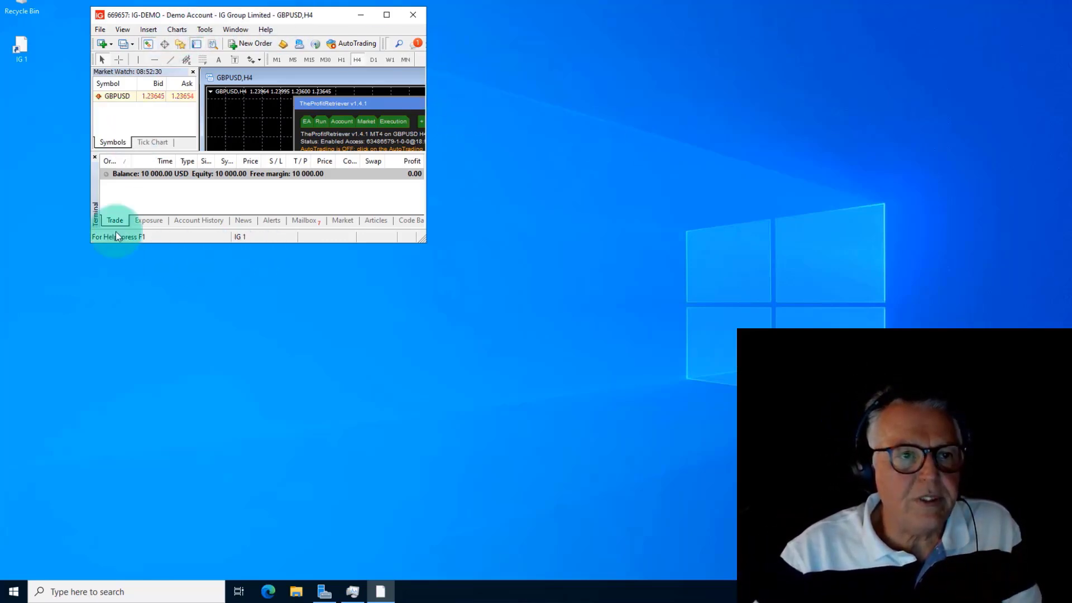
Step: Copy the IG MetaTrader IG 1 folder in C:\Program Files (x86) and paste a duplicate
{"action": "left_click", "coordinate": [295, 593]}
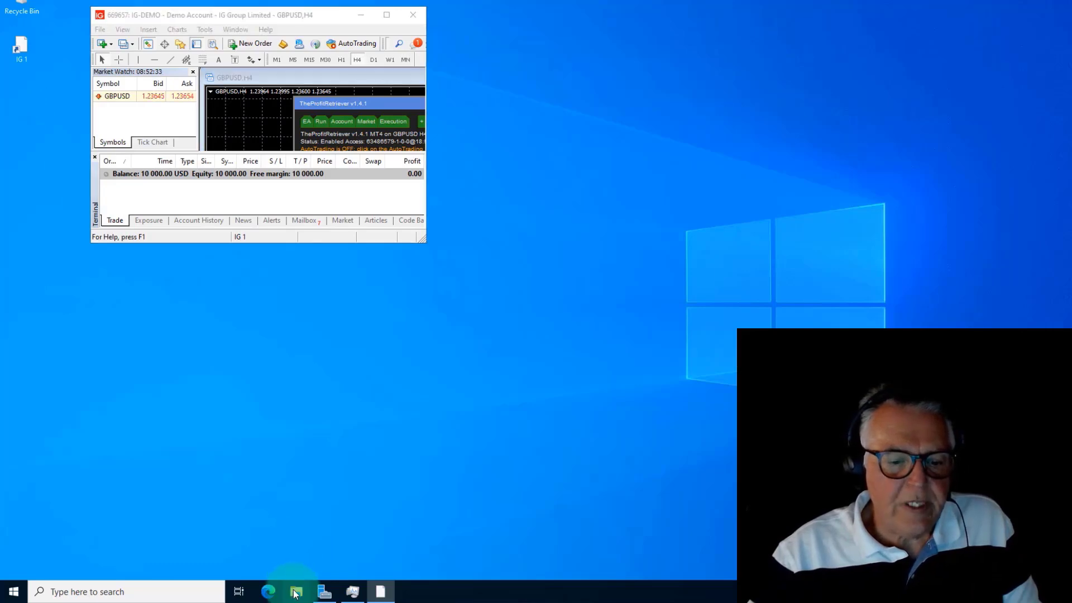
{"action": "left_click", "coordinate": [321, 354]}
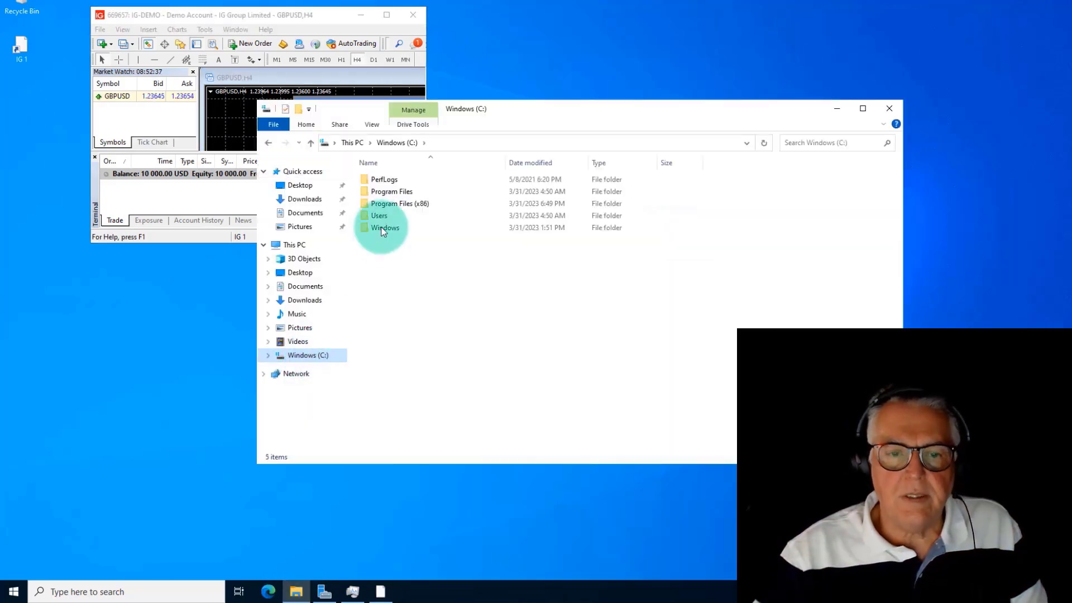
{"action": "double_click", "coordinate": [383, 205]}
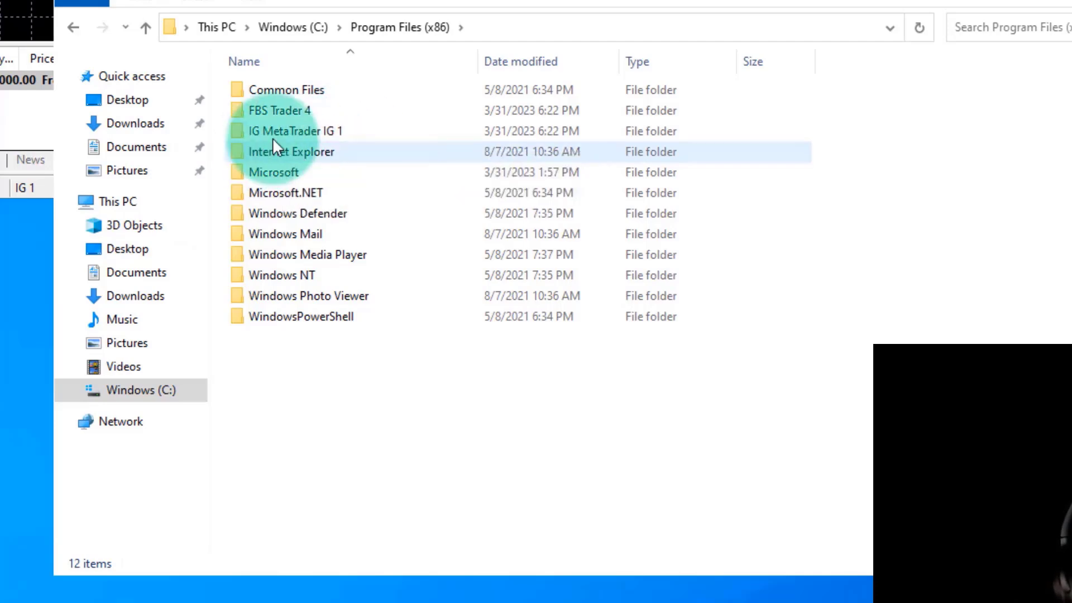
{"action": "right_click", "coordinate": [300, 132]}
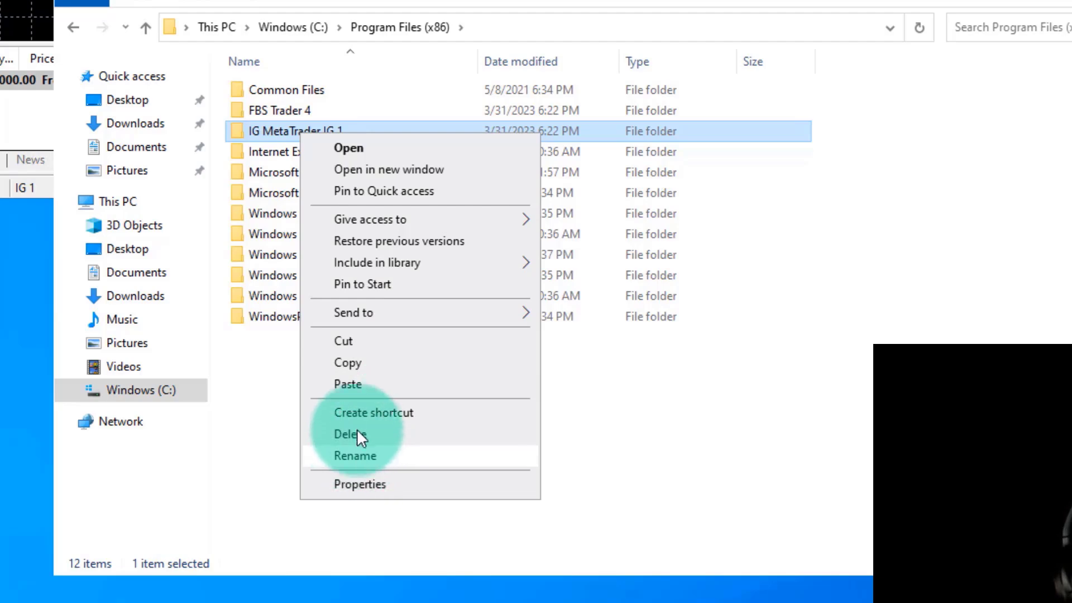
{"action": "left_click", "coordinate": [351, 362]}
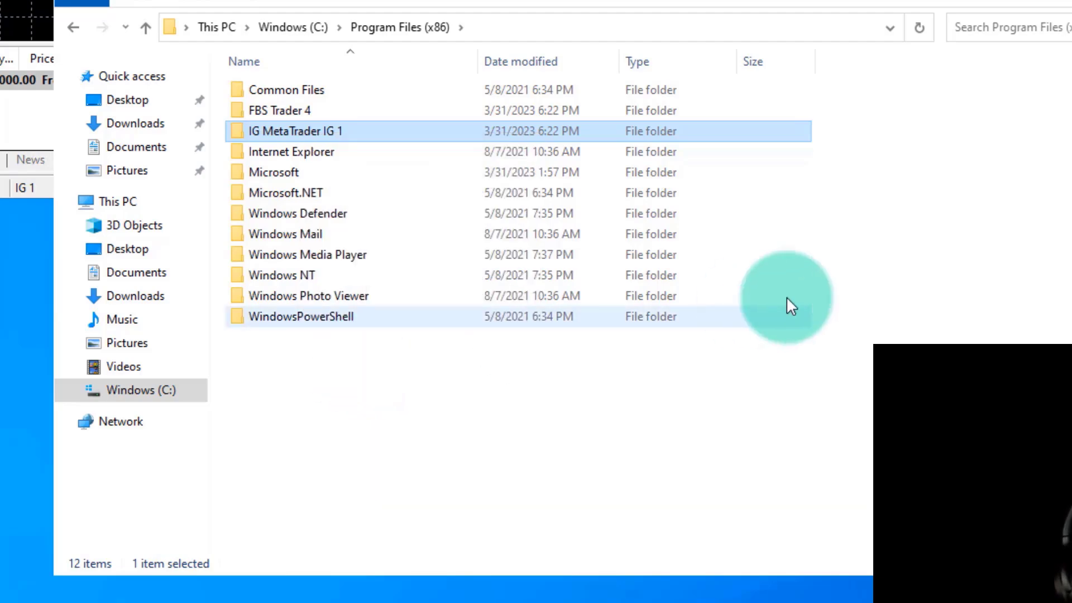
{"action": "right_click", "coordinate": [865, 262]}
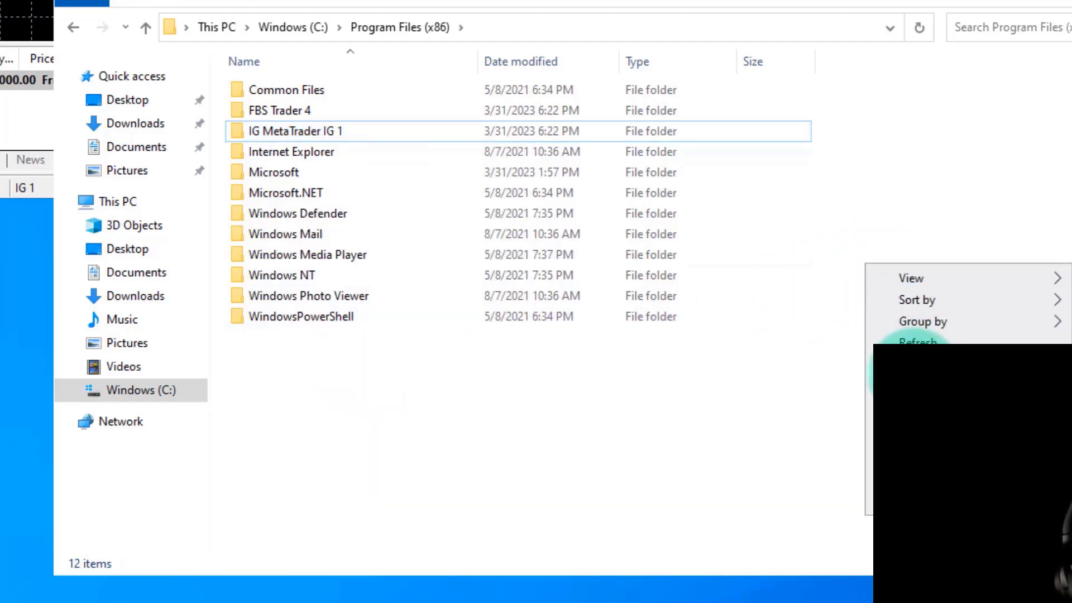
{"action": "left_click", "coordinate": [899, 353]}
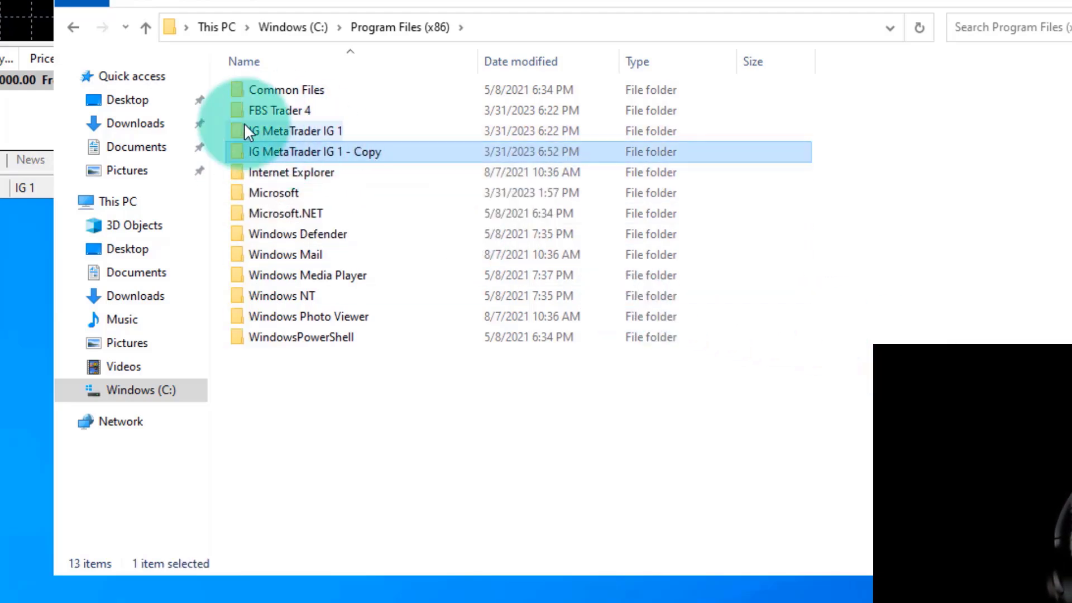
Step: Rename the pasted copy to 'IG MetaTrader IG 2'
{"action": "right_click", "coordinate": [327, 151]}
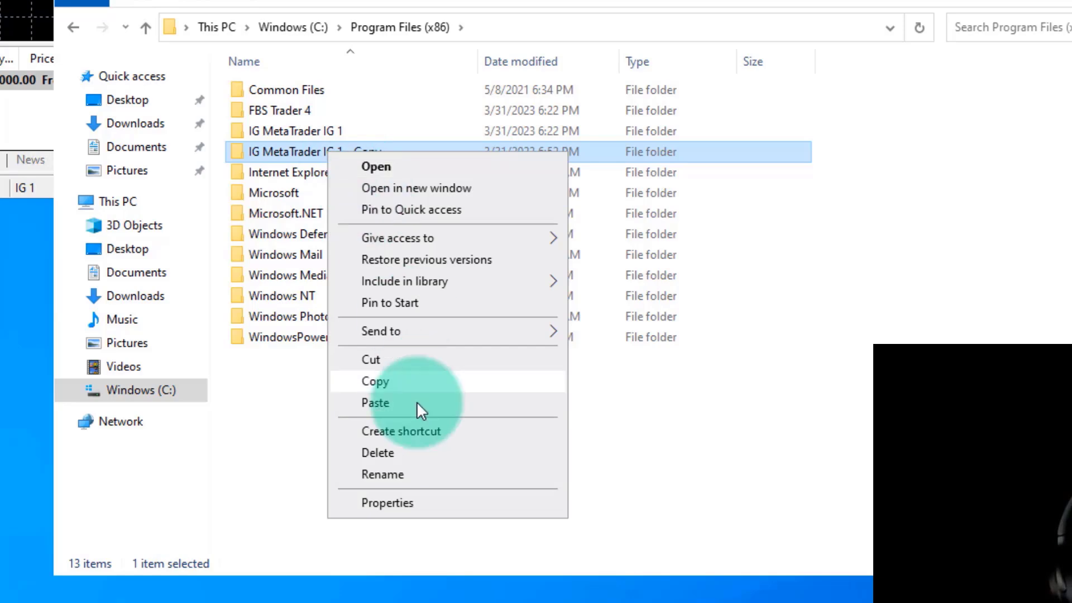
{"action": "left_click", "coordinate": [389, 475]}
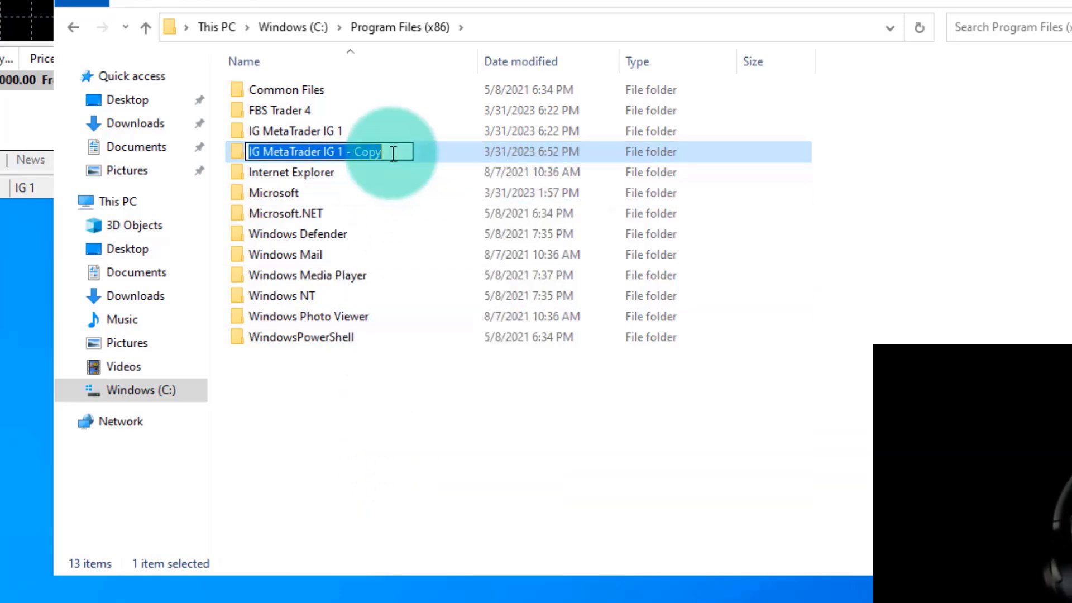
{"action": "left_click", "coordinate": [390, 151]}
{"action": "key", "text": "BackSpace"}
{"action": "key", "text": "BackSpace"}
{"action": "key", "text": "BackSpace"}
{"action": "key", "text": "BackSpace"}
{"action": "key", "text": "BackSpace"}
{"action": "key", "text": "BackSpace"}
{"action": "key", "text": "BackSpace"}
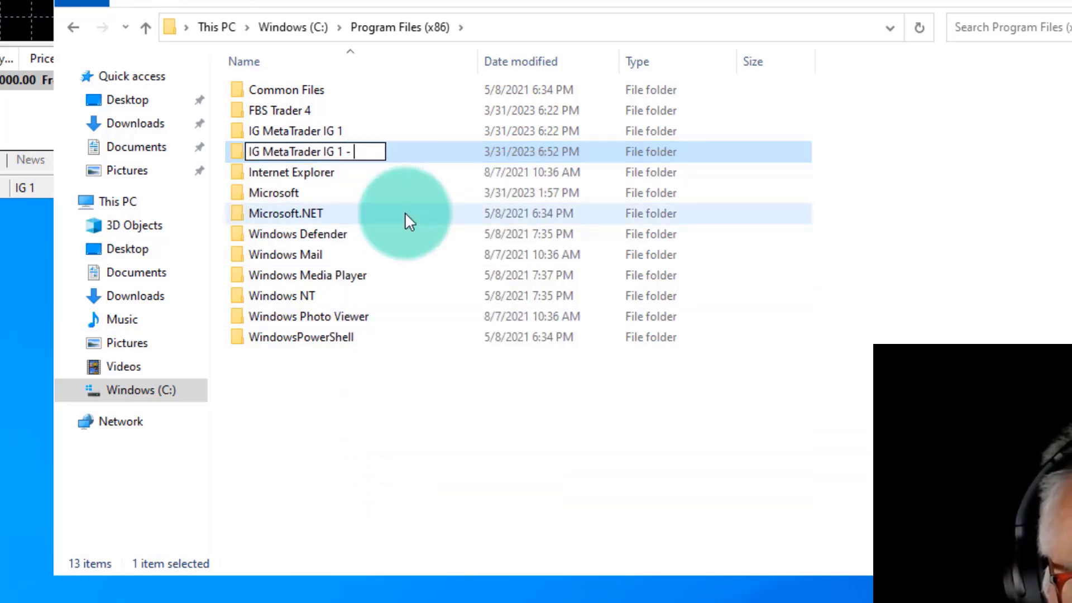
{"action": "key", "text": "BackSpace"}
{"action": "type", "text": "2"}
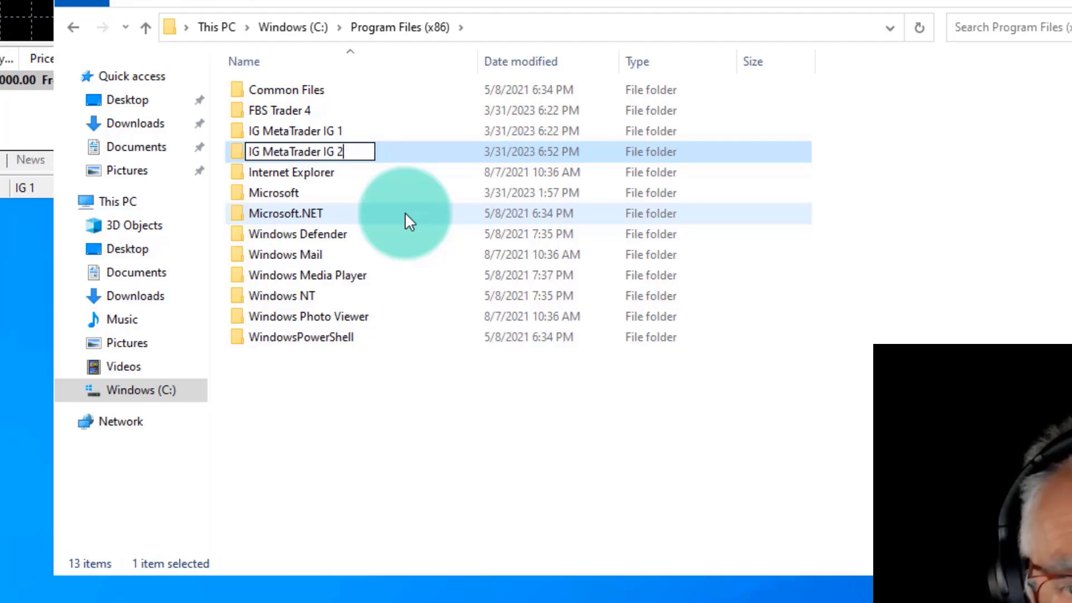
{"action": "key", "text": "Return"}
{"action": "left_click", "coordinate": [927, 263]}
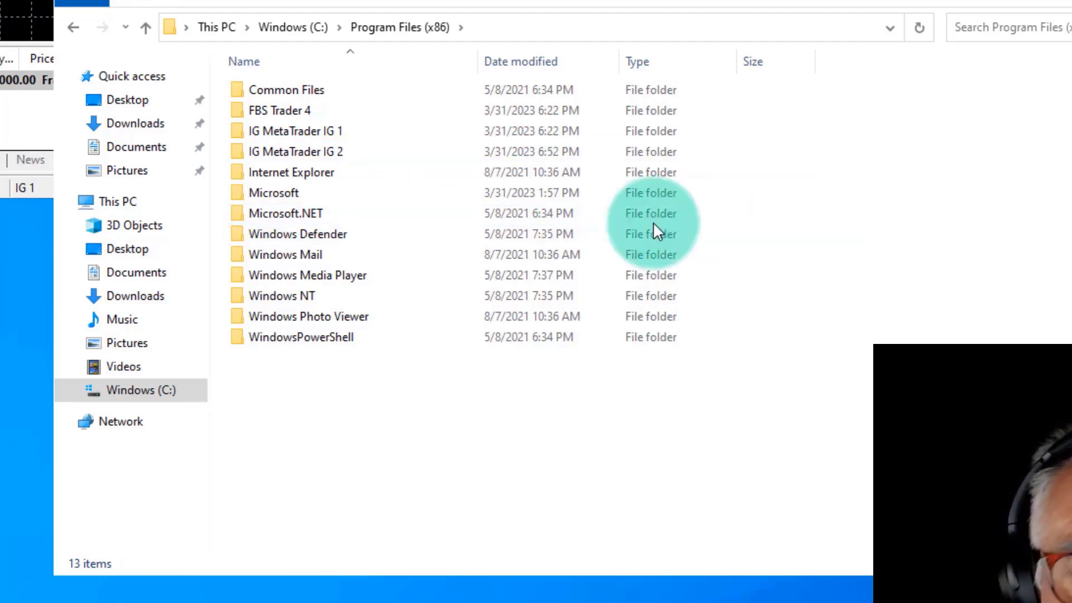
Step: Create a desktop shortcut to the IG 2 terminal application and launch a second MT4 from it
{"action": "double_click", "coordinate": [249, 151]}
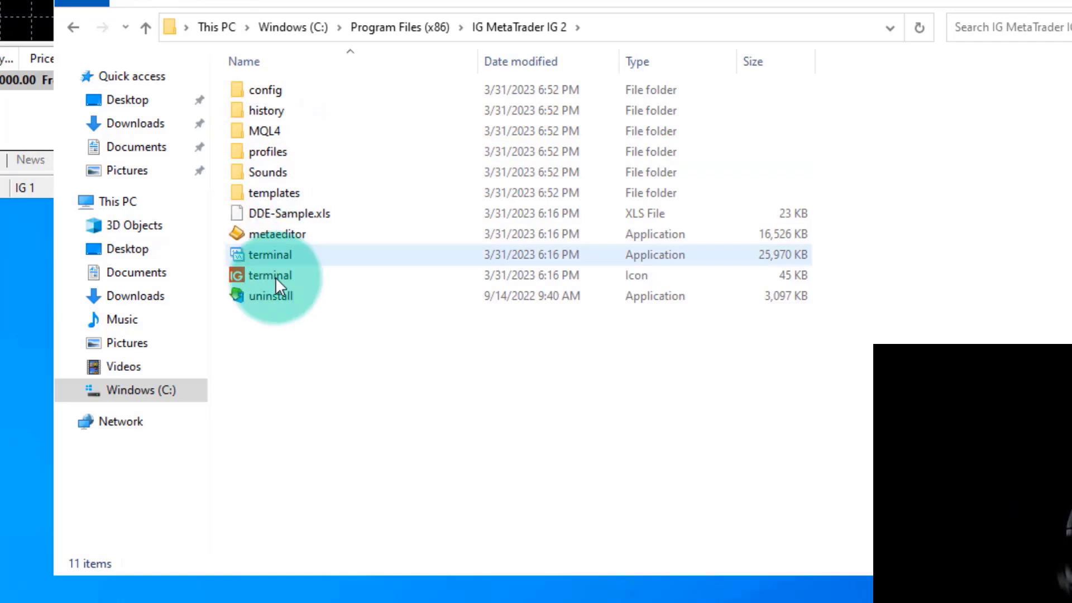
{"action": "right_click", "coordinate": [269, 255]}
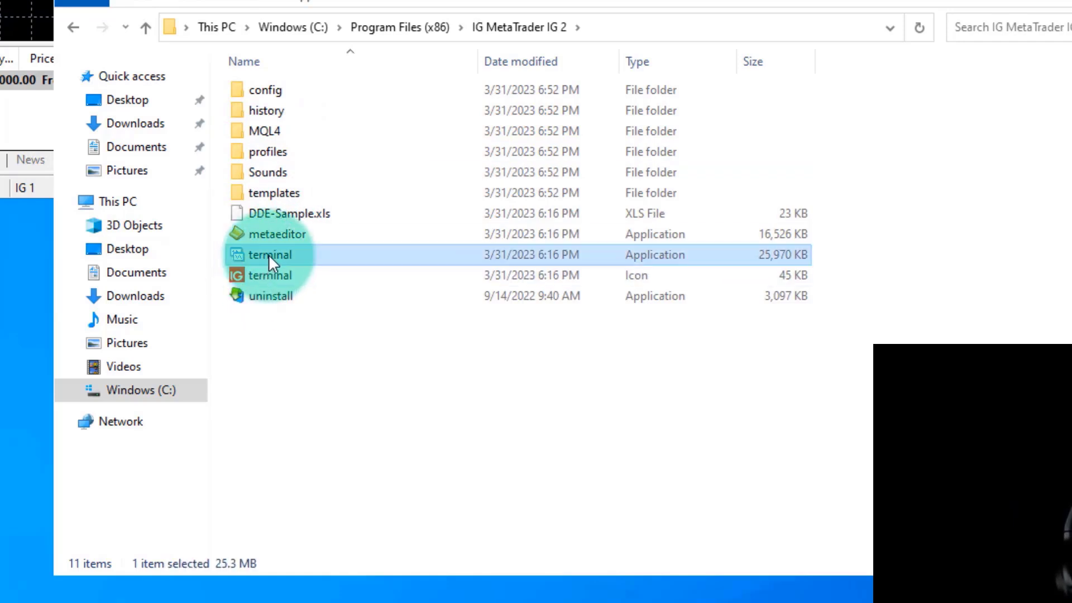
{"action": "mouse_move", "coordinate": [311, 430]}
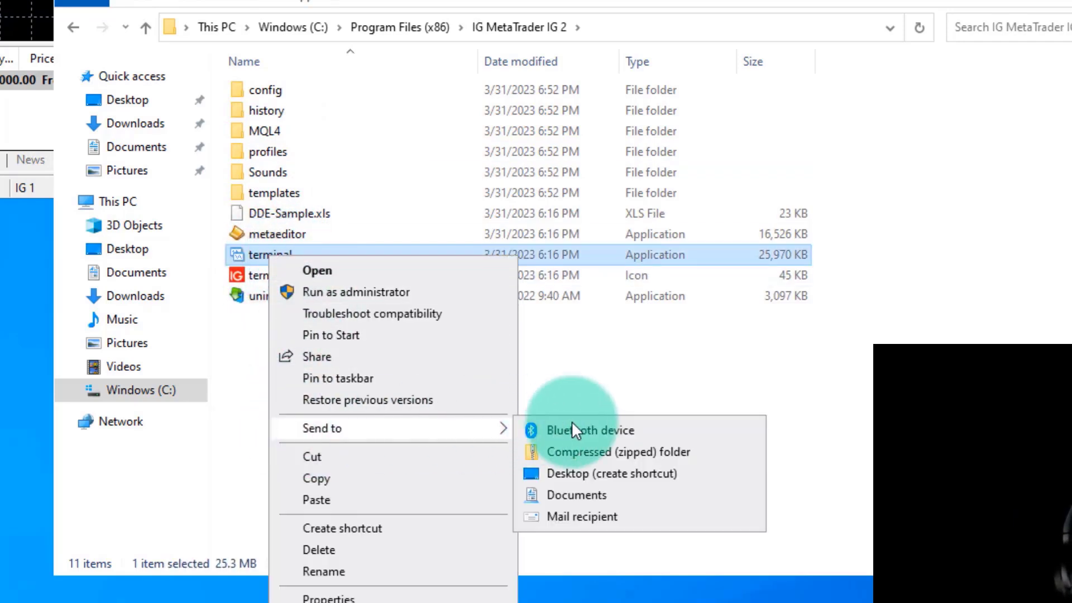
{"action": "left_click", "coordinate": [571, 474]}
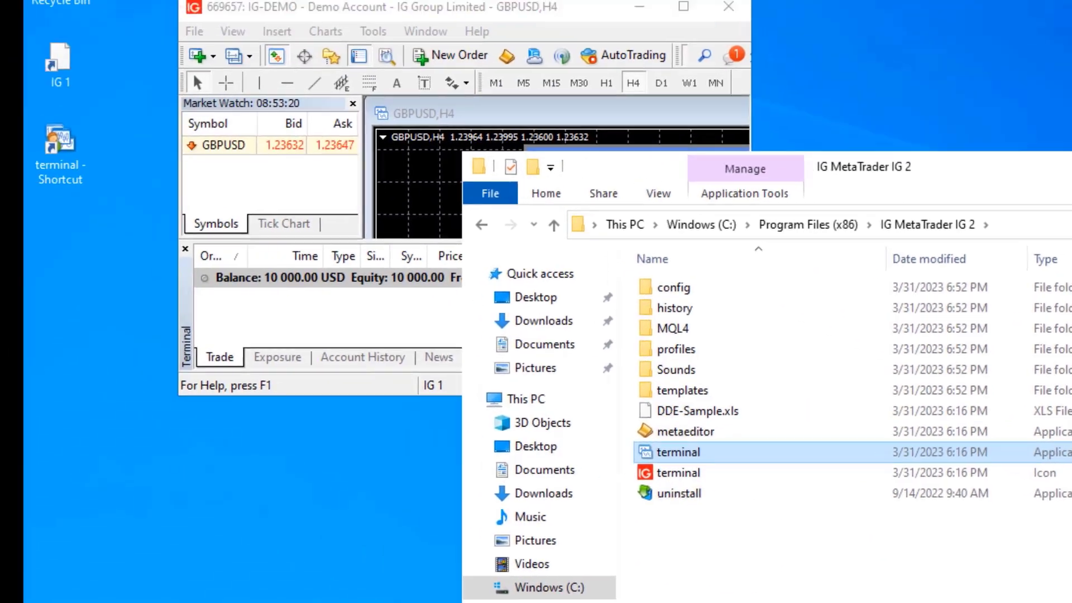
{"action": "left_click", "coordinate": [317, 250]}
{"action": "left_click", "coordinate": [82, 156]}
{"action": "double_click", "coordinate": [80, 161]}
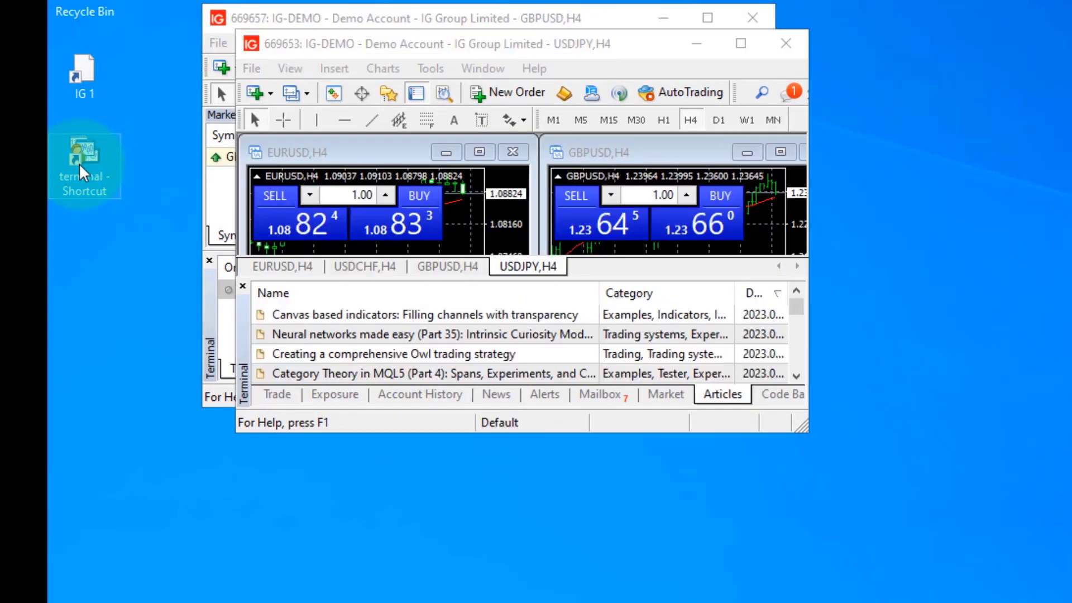
Step: Rename the new desktop shortcut to 'IG 2'
{"action": "right_click", "coordinate": [82, 163]}
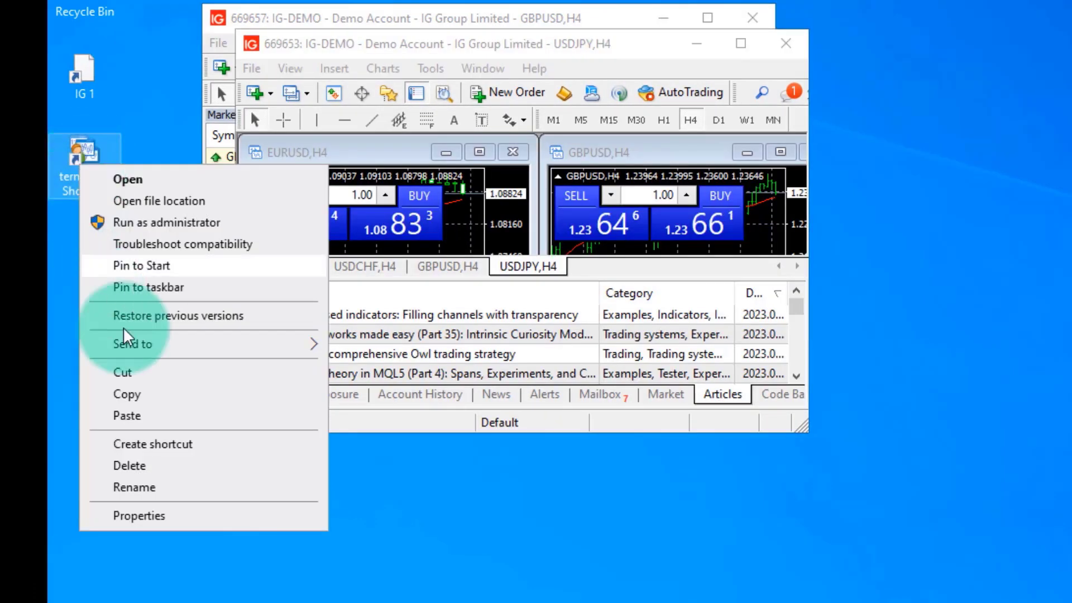
{"action": "left_click", "coordinate": [134, 487]}
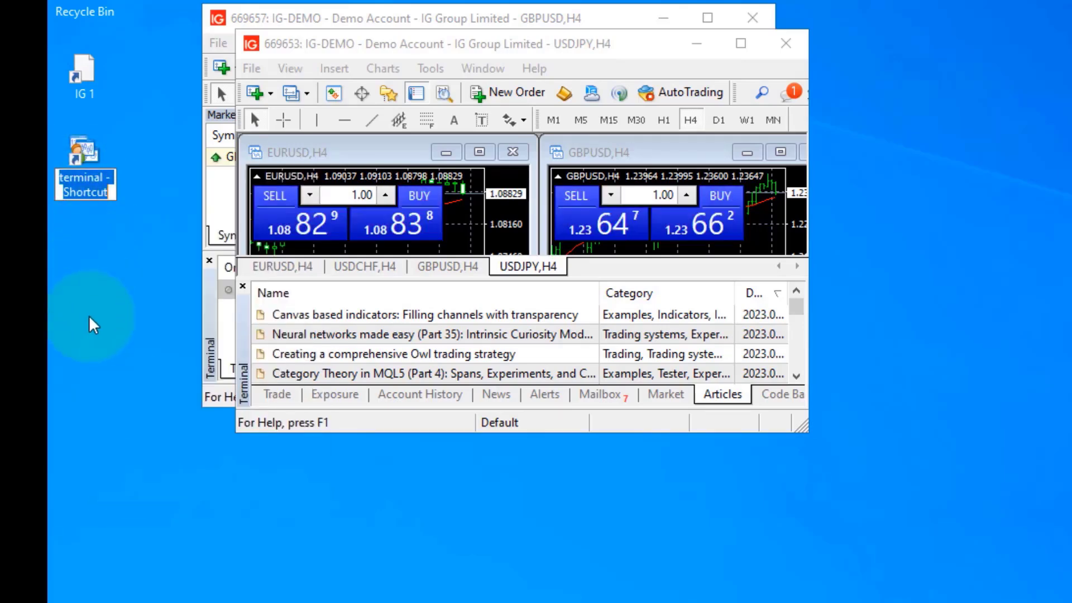
{"action": "type", "text": "IG 2"}
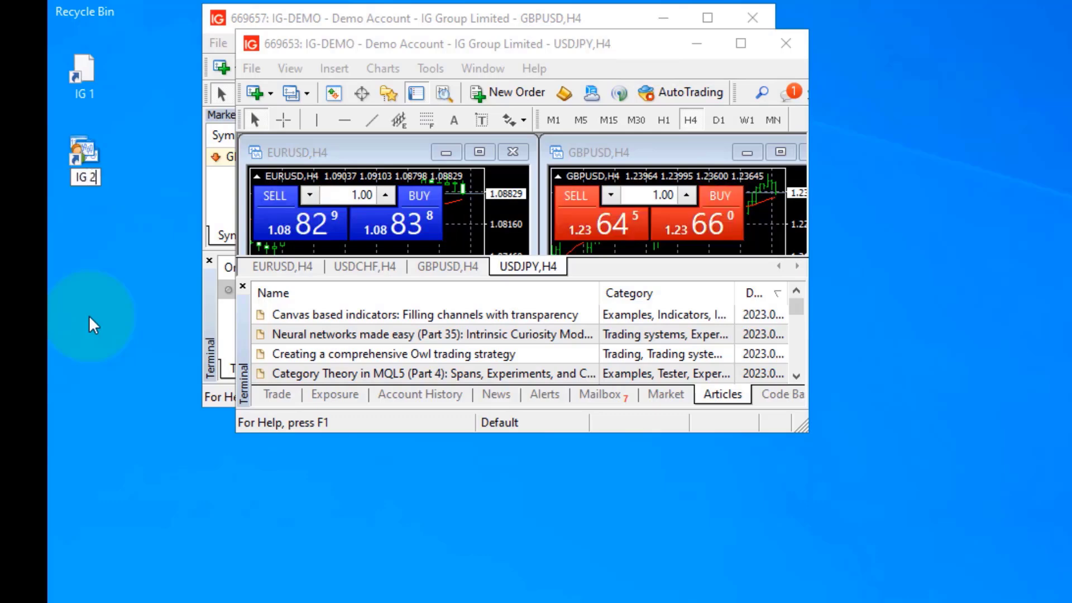
{"action": "key", "text": "Return"}
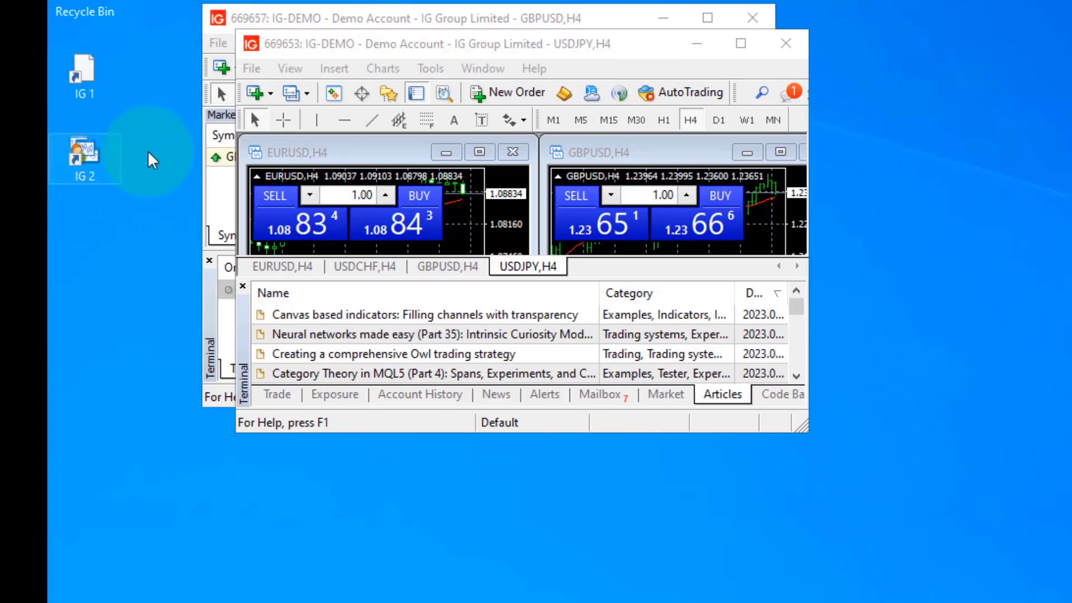
Step: Maximize the new terminal window and close the GBPUSD, USDJPY and USDCHF charts
{"action": "left_click", "coordinate": [477, 43]}
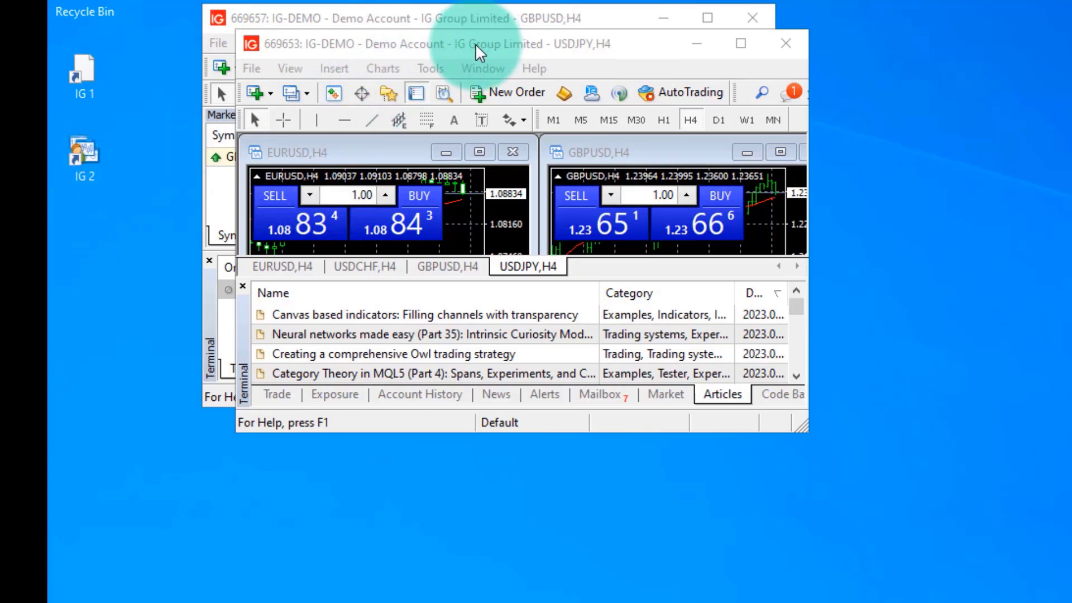
{"action": "mouse_move", "coordinate": [474, 43]}
{"action": "left_mouse_down"}
{"action": "mouse_move", "coordinate": [488, 65]}
{"action": "mouse_move", "coordinate": [469, 56]}
{"action": "left_mouse_up"}
{"action": "left_click", "coordinate": [735, 56]}
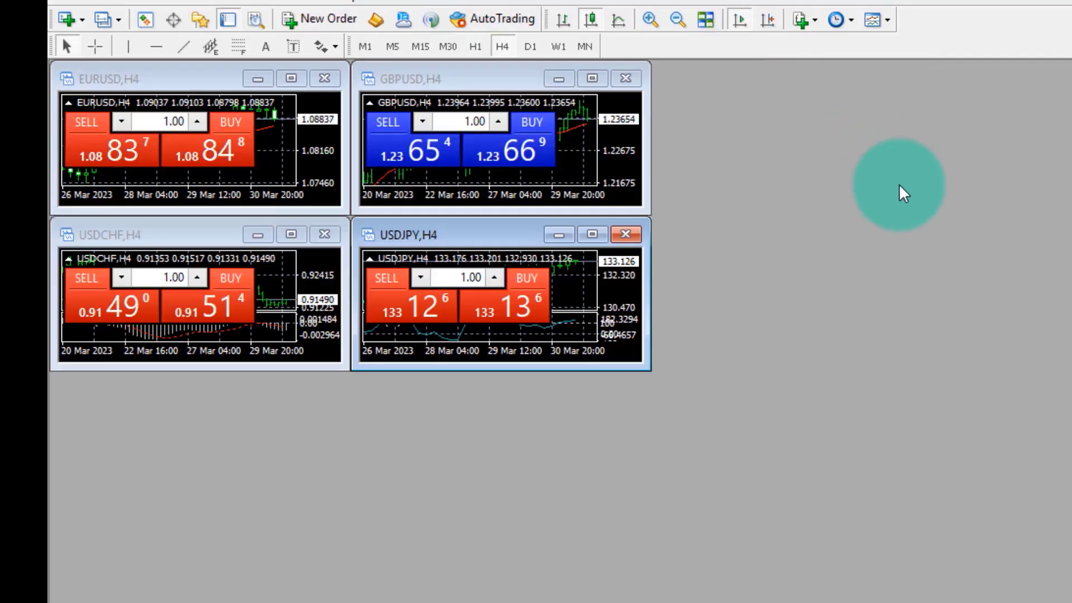
{"action": "left_click", "coordinate": [625, 78]}
{"action": "left_click", "coordinate": [623, 235]}
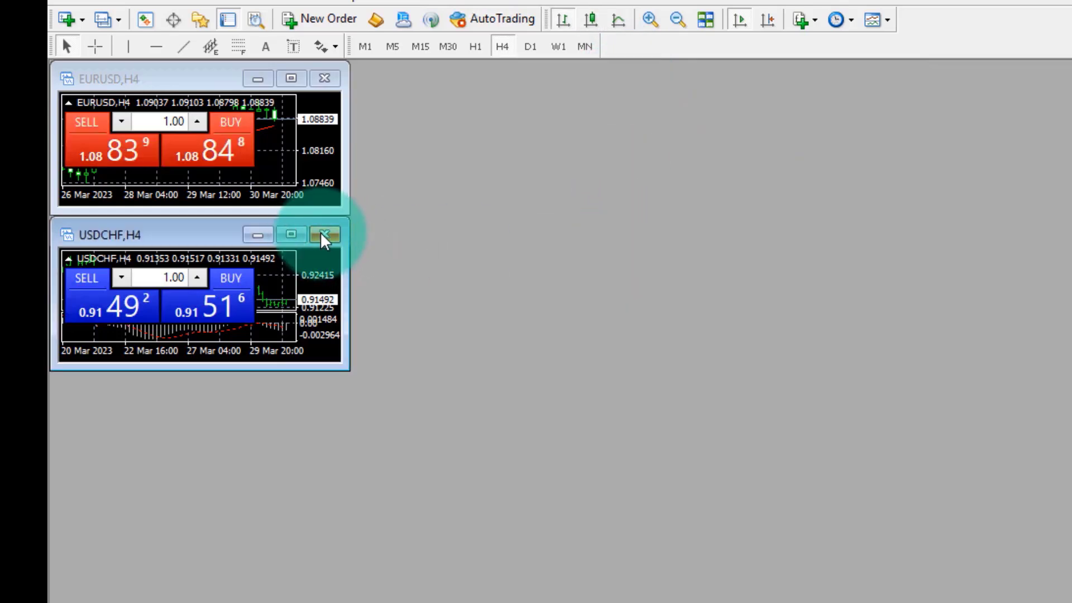
{"action": "left_click", "coordinate": [324, 234]}
Step: Hide the EURUSD one-click trading panel and maximize the EURUSD H4 chart
{"action": "left_click", "coordinate": [68, 103]}
{"action": "left_click", "coordinate": [290, 78]}
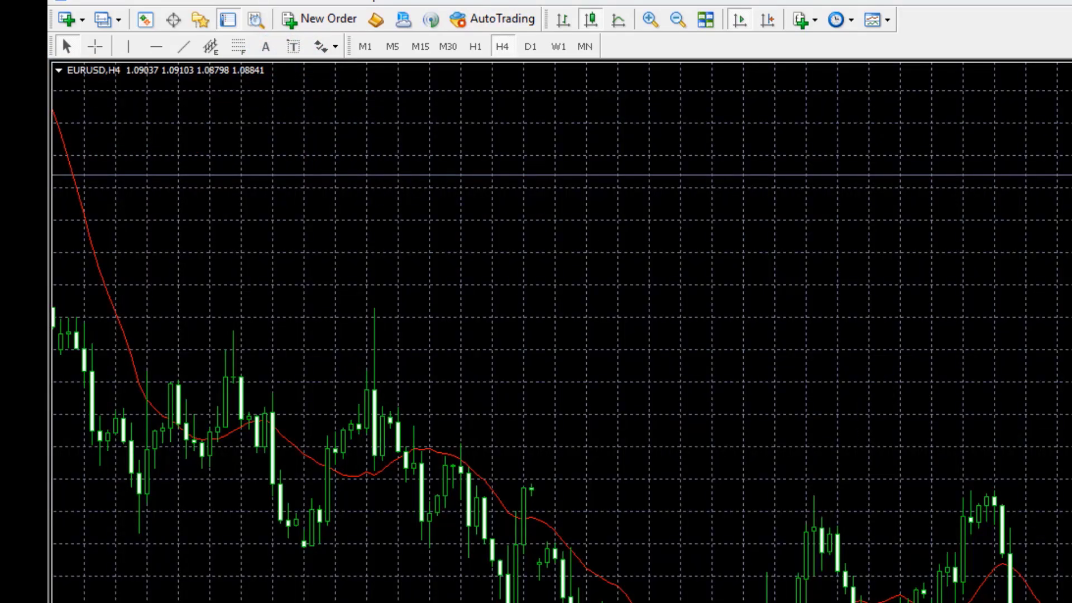
{"action": "right_click", "coordinate": [944, 269]}
{"action": "left_click", "coordinate": [833, 253]}
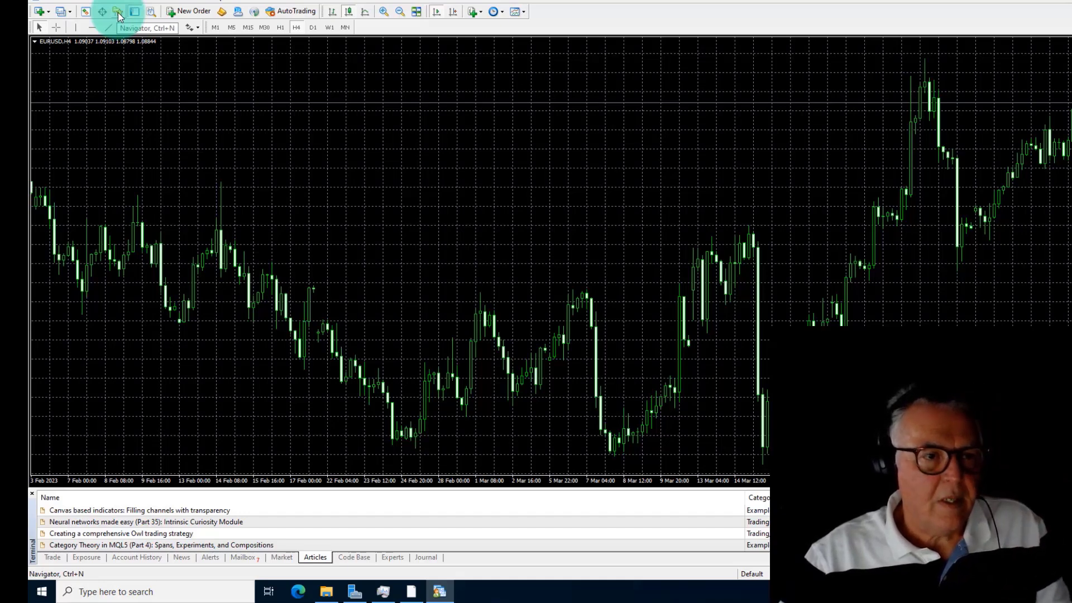
Step: Run TheProfitRetriever_MT4_v1.4.1_Setup from Downloads, pass the welcome page, and accept the license
{"action": "left_click", "coordinate": [324, 593]}
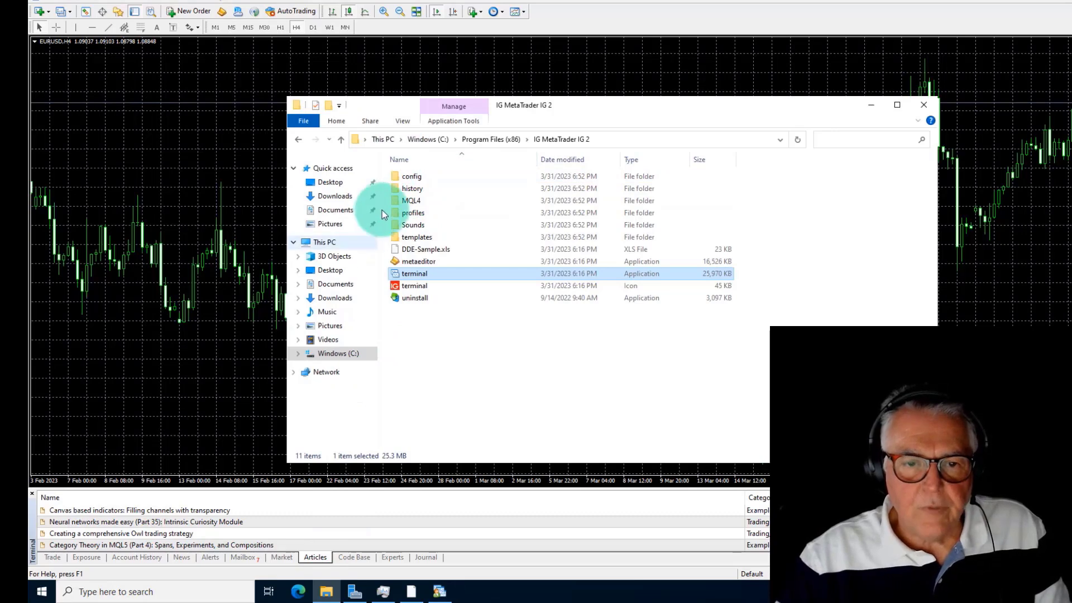
{"action": "left_click", "coordinate": [332, 273]}
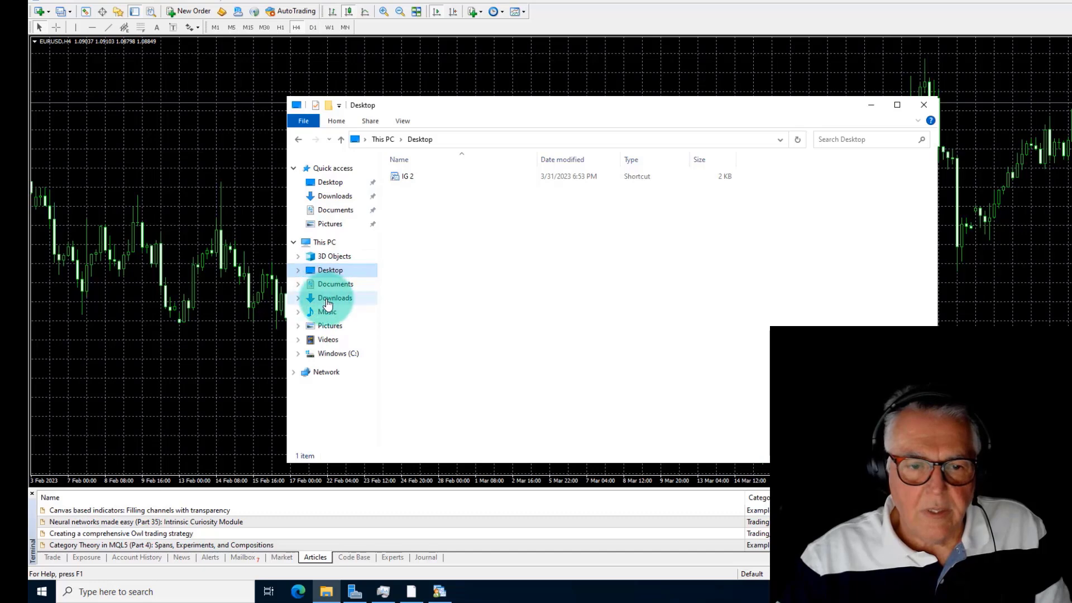
{"action": "left_click", "coordinate": [334, 298]}
{"action": "left_click", "coordinate": [434, 195]}
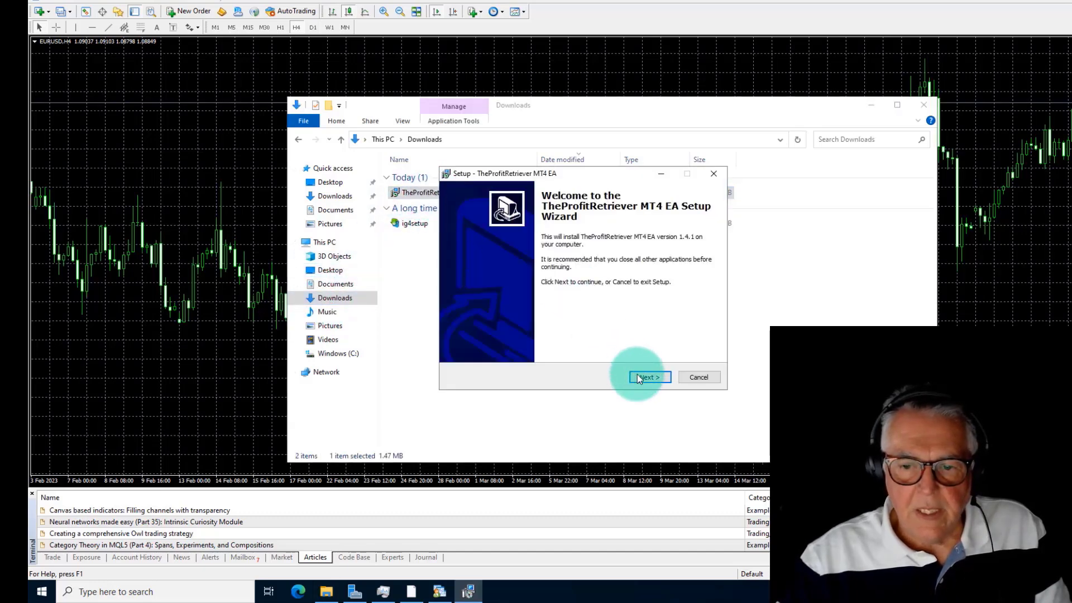
{"action": "left_click", "coordinate": [641, 378]}
{"action": "left_click", "coordinate": [466, 343]}
Step: Select all three MT4 data folders, including IG 2 and IG 1, as install targets
{"action": "left_click", "coordinate": [648, 379]}
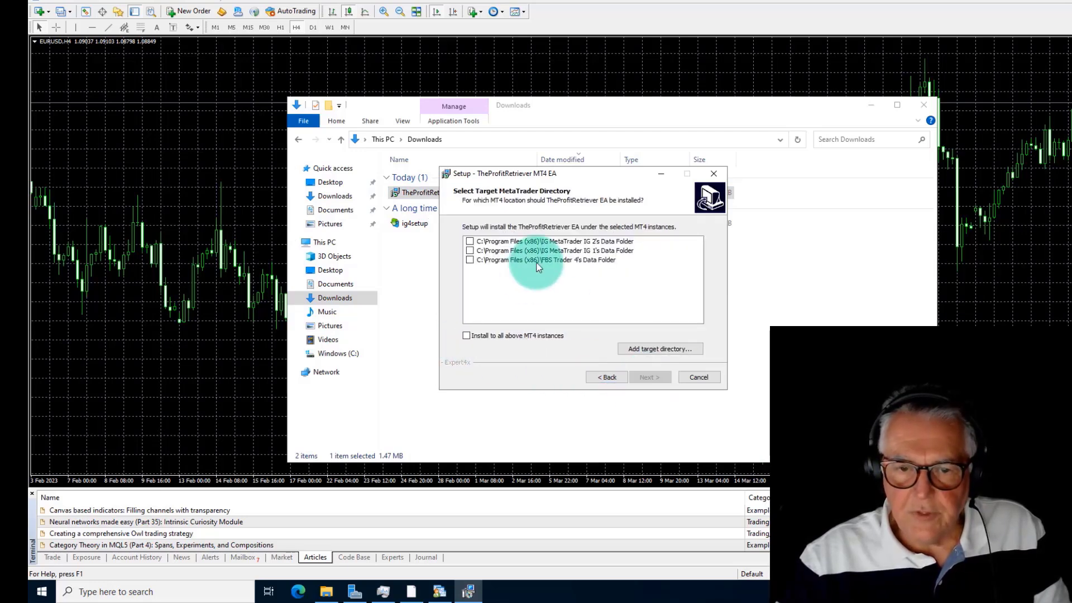
{"action": "left_click", "coordinate": [470, 241]}
{"action": "left_click", "coordinate": [469, 251]}
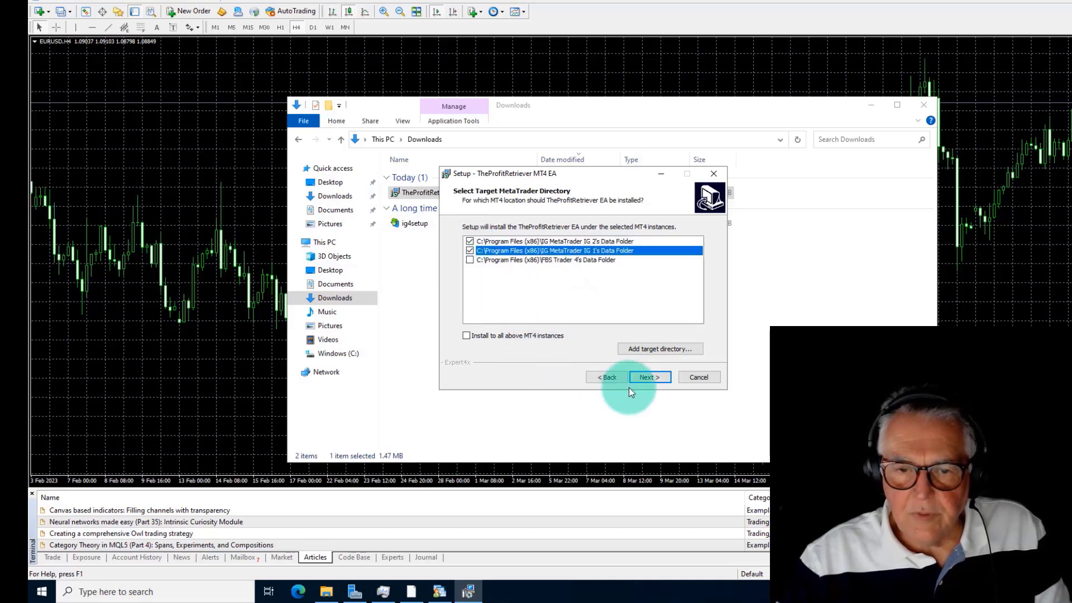
{"action": "left_click", "coordinate": [470, 260]}
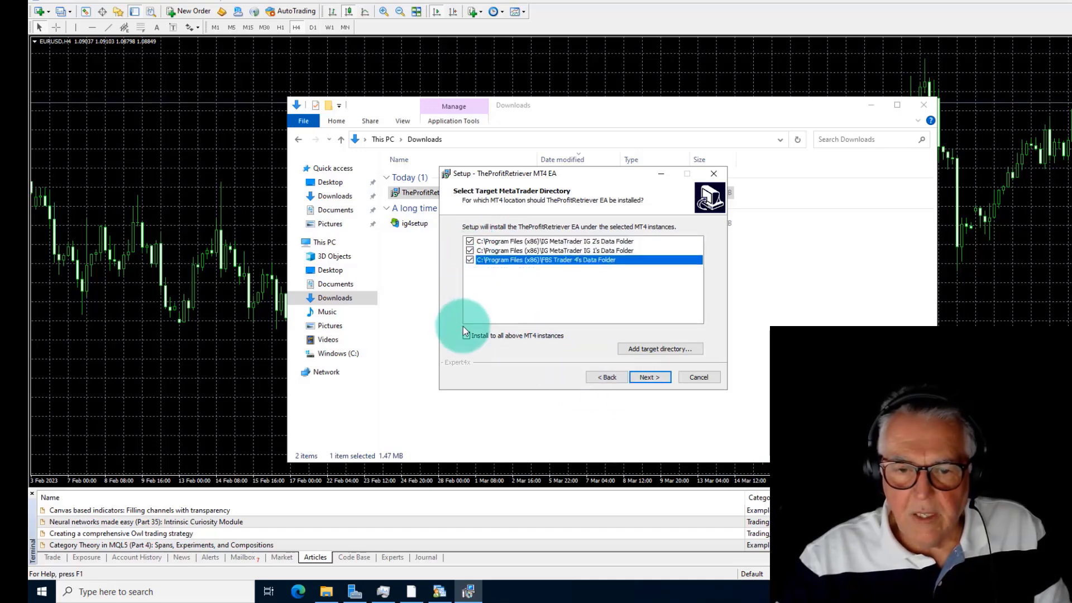
{"action": "left_click", "coordinate": [466, 335]}
{"action": "left_click", "coordinate": [470, 241]}
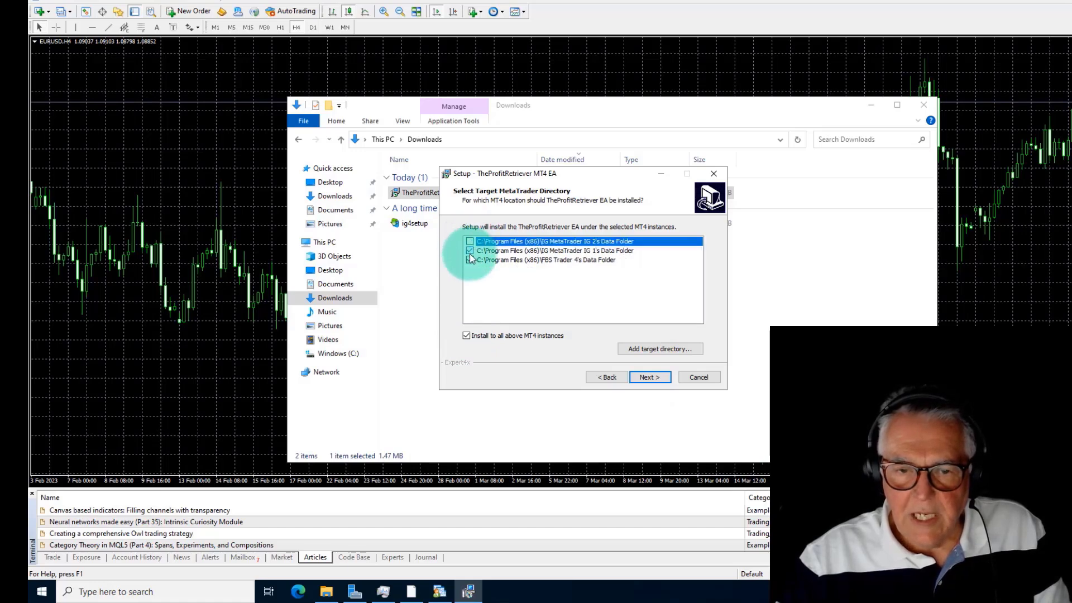
{"action": "left_click", "coordinate": [470, 251]}
{"action": "left_click", "coordinate": [469, 264]}
{"action": "left_click", "coordinate": [470, 259]}
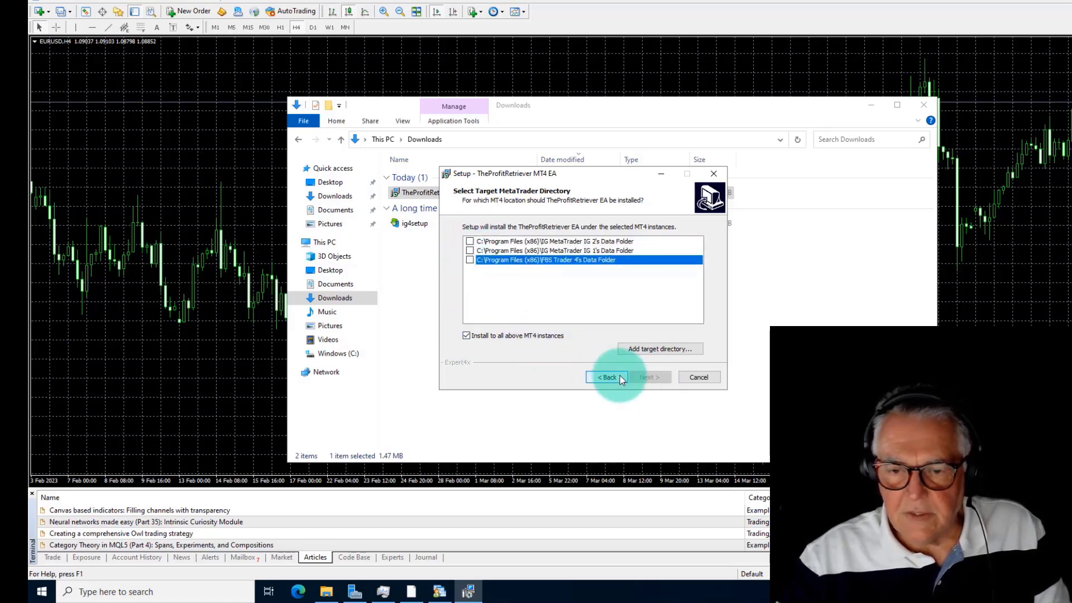
{"action": "left_click", "coordinate": [469, 260]}
{"action": "left_click", "coordinate": [468, 242]}
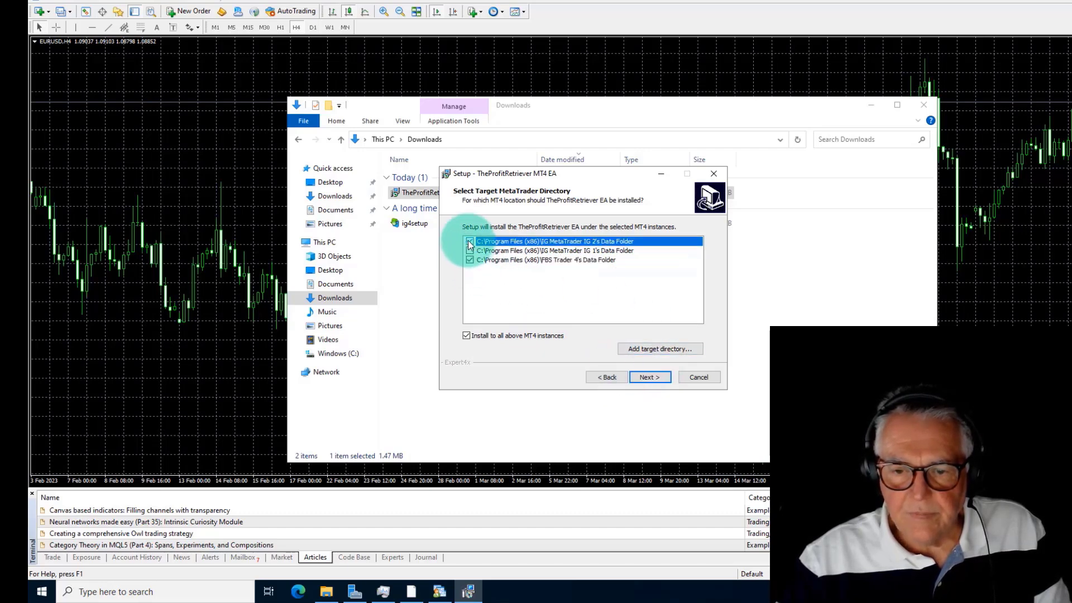
{"action": "left_click", "coordinate": [468, 250]}
{"action": "left_click", "coordinate": [469, 241]}
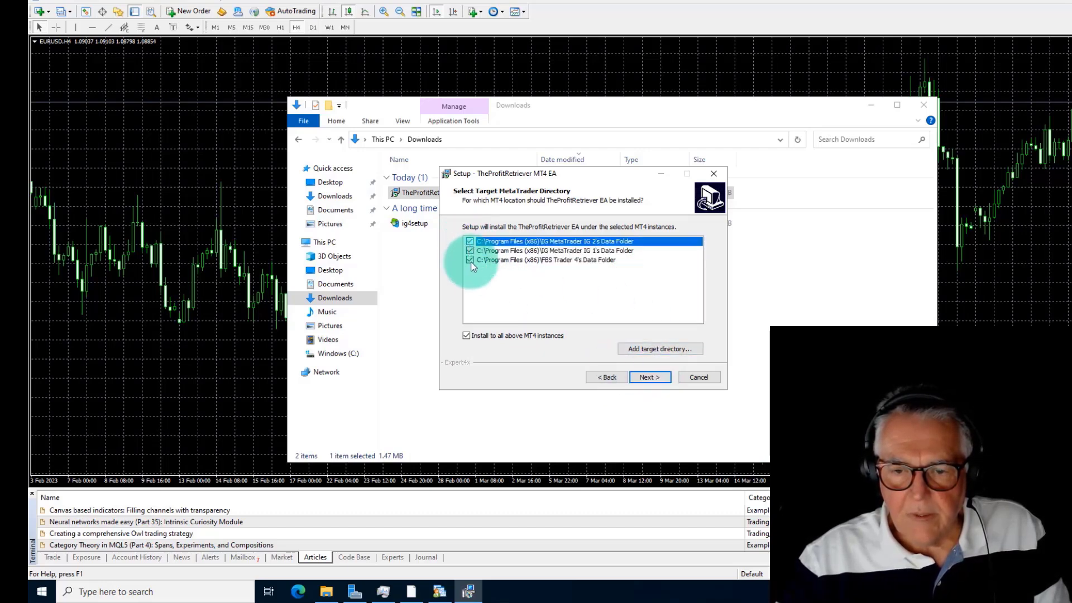
Step: Start the install, then cancel and exit setup, and minimize the Downloads window
{"action": "left_click", "coordinate": [644, 378]}
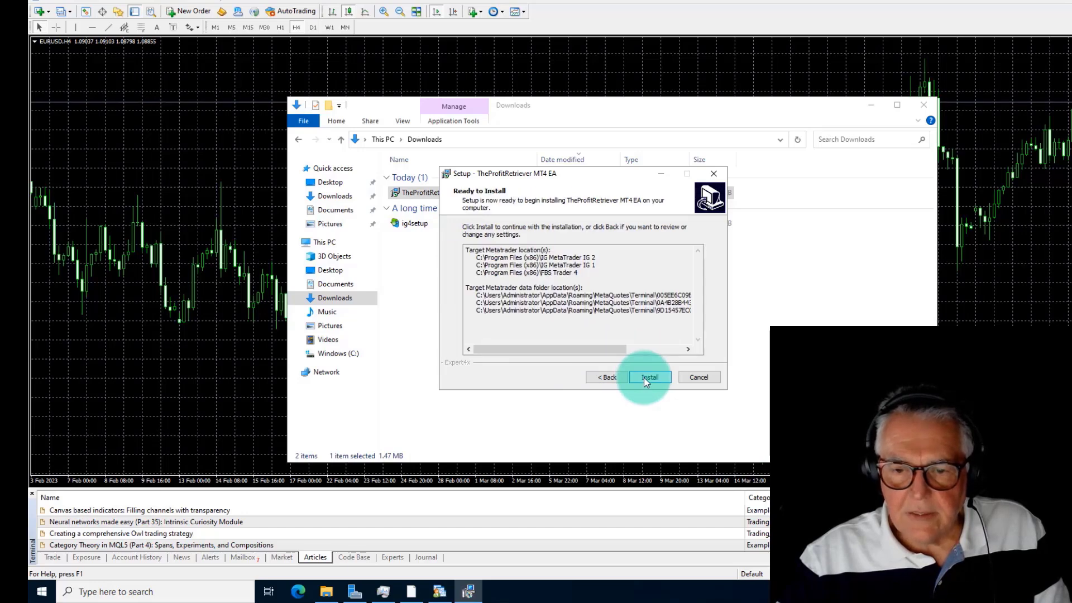
{"action": "left_click", "coordinate": [644, 377]}
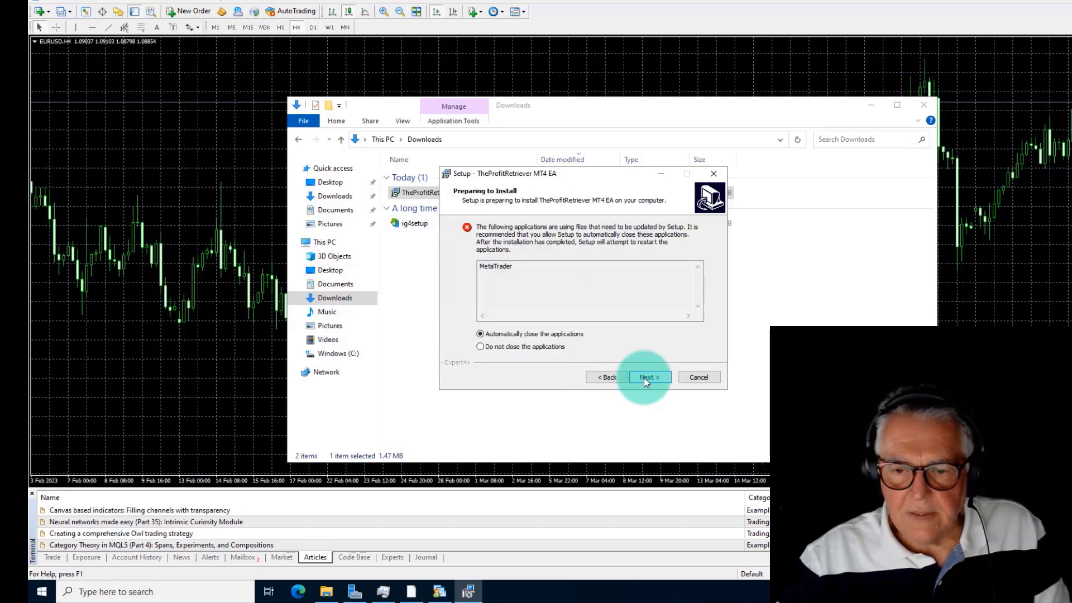
{"action": "left_click", "coordinate": [696, 382]}
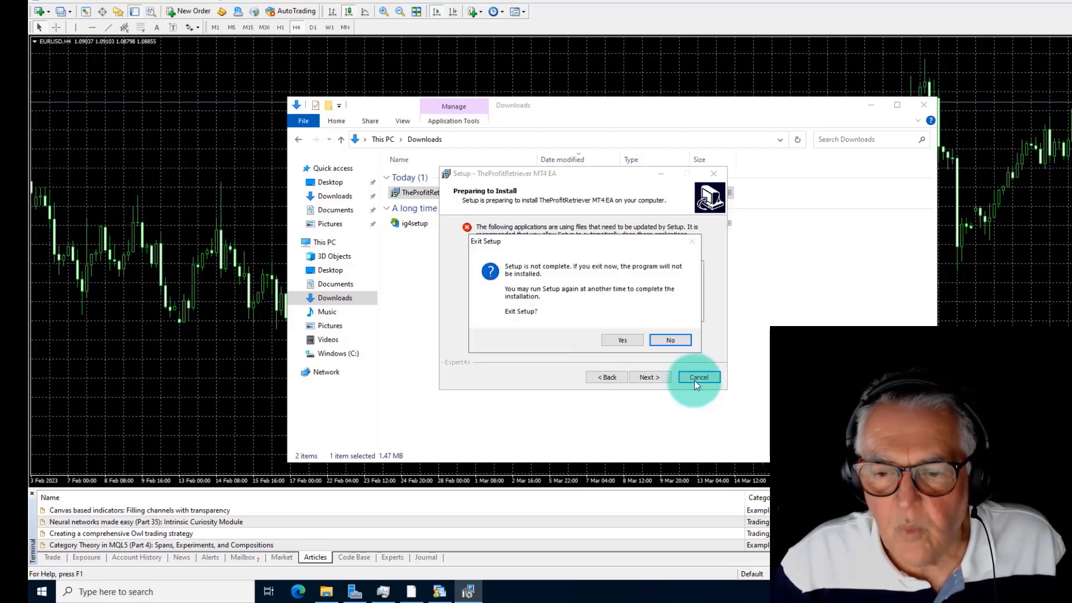
{"action": "left_click", "coordinate": [624, 342]}
{"action": "left_click", "coordinate": [869, 109]}
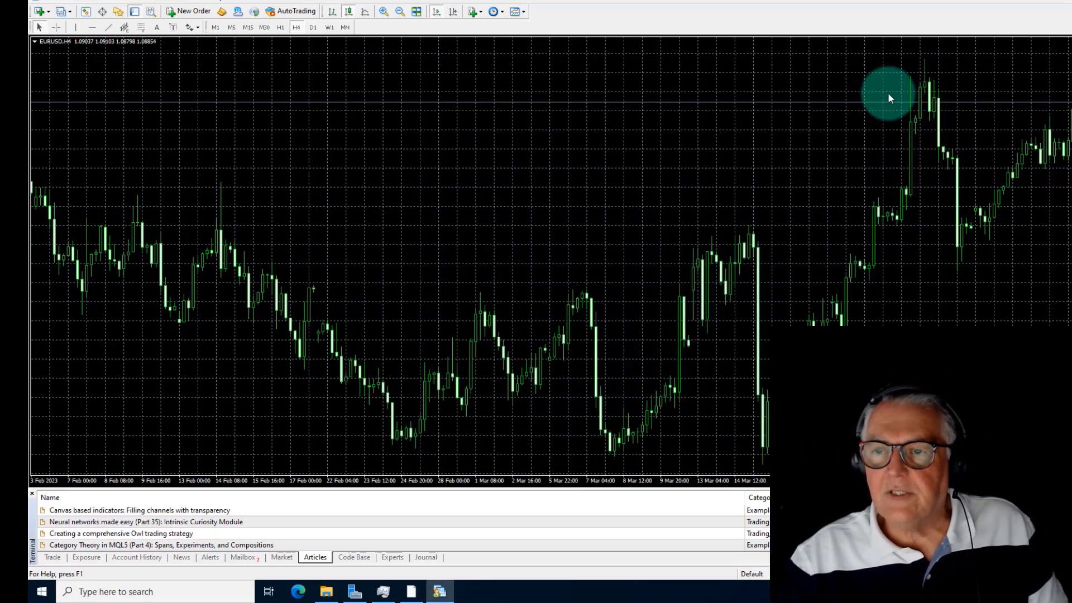
Step: Relaunch TheProfitRetriever setup from Downloads and accept the license agreement
{"action": "key", "text": "alt+F4"}
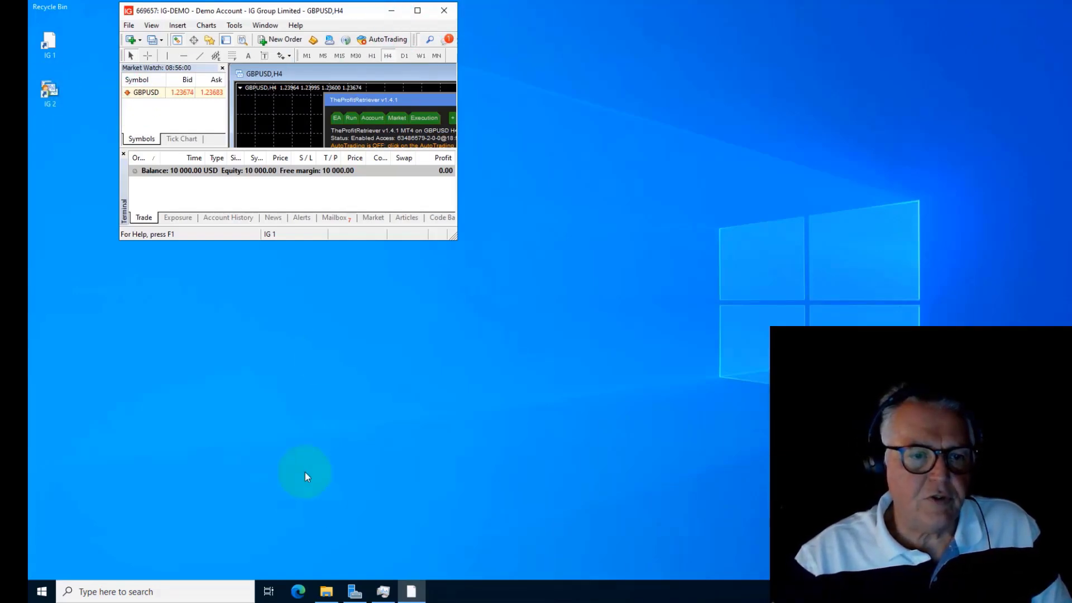
{"action": "left_click", "coordinate": [326, 591]}
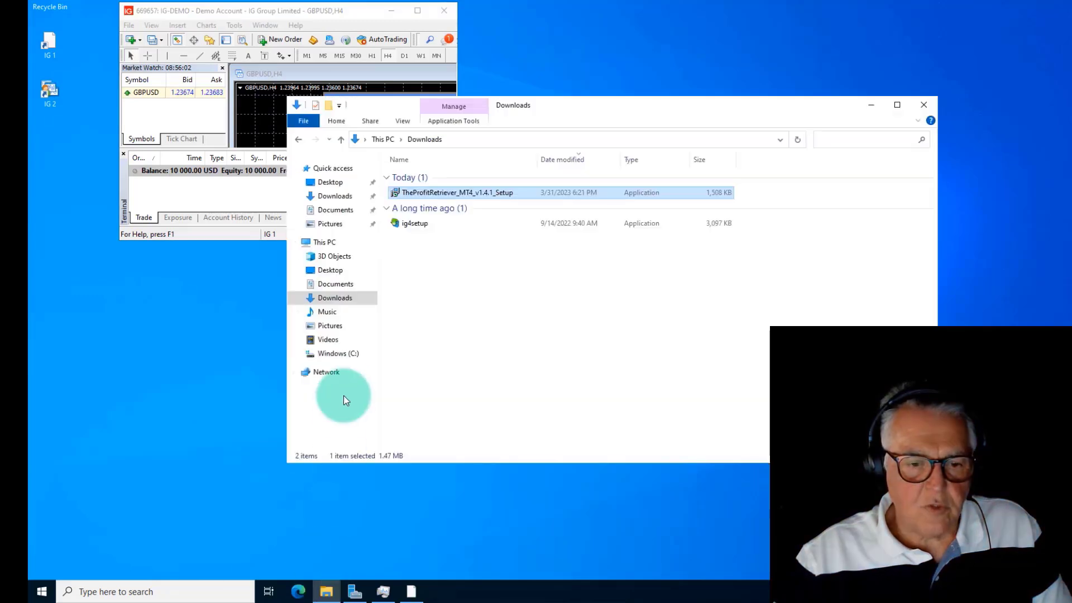
{"action": "left_click", "coordinate": [337, 297]}
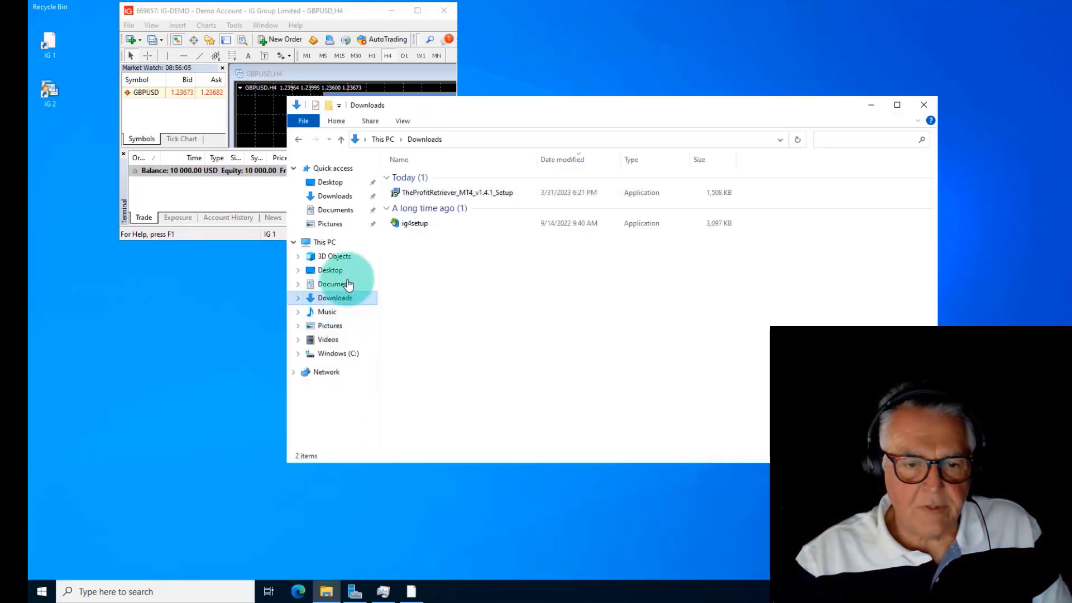
{"action": "double_click", "coordinate": [450, 192]}
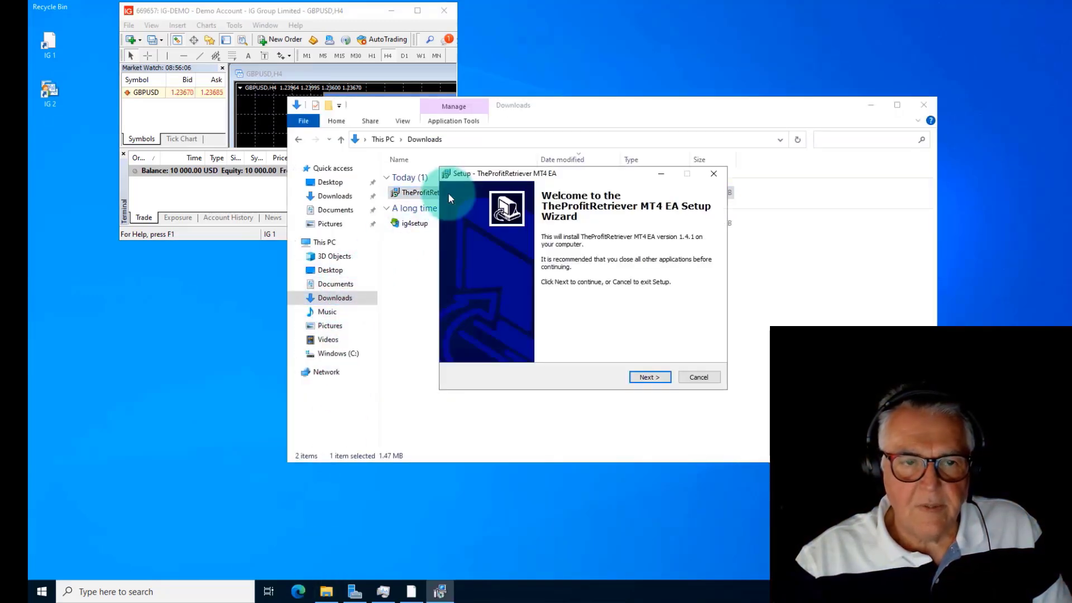
{"action": "left_click", "coordinate": [645, 378]}
{"action": "left_click", "coordinate": [466, 341]}
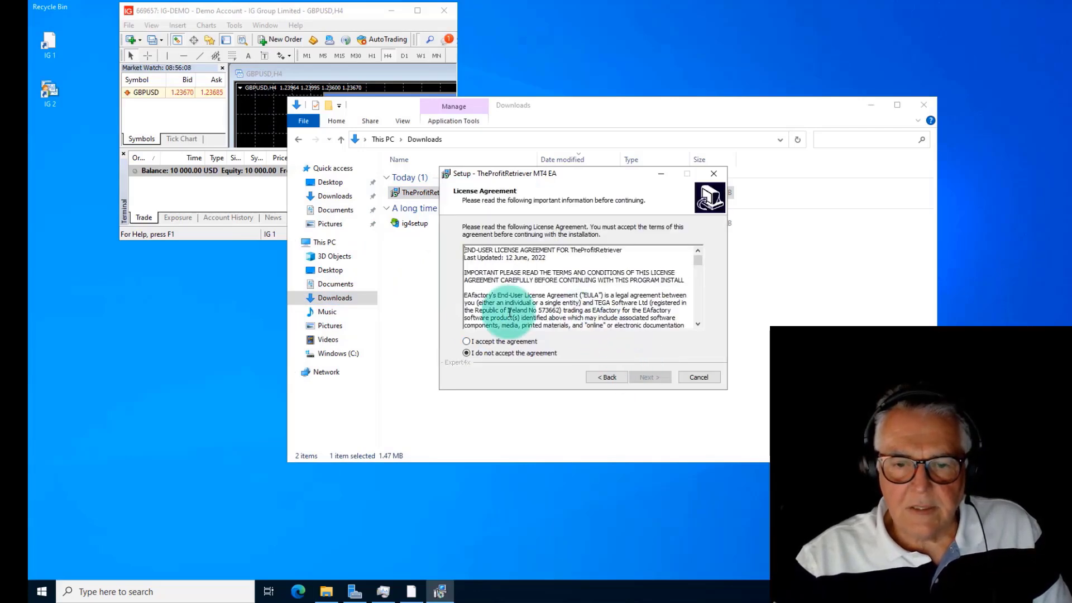
Step: Install into the IG 2 data folder only, finish setup, and minimize Downloads
{"action": "left_click", "coordinate": [639, 375]}
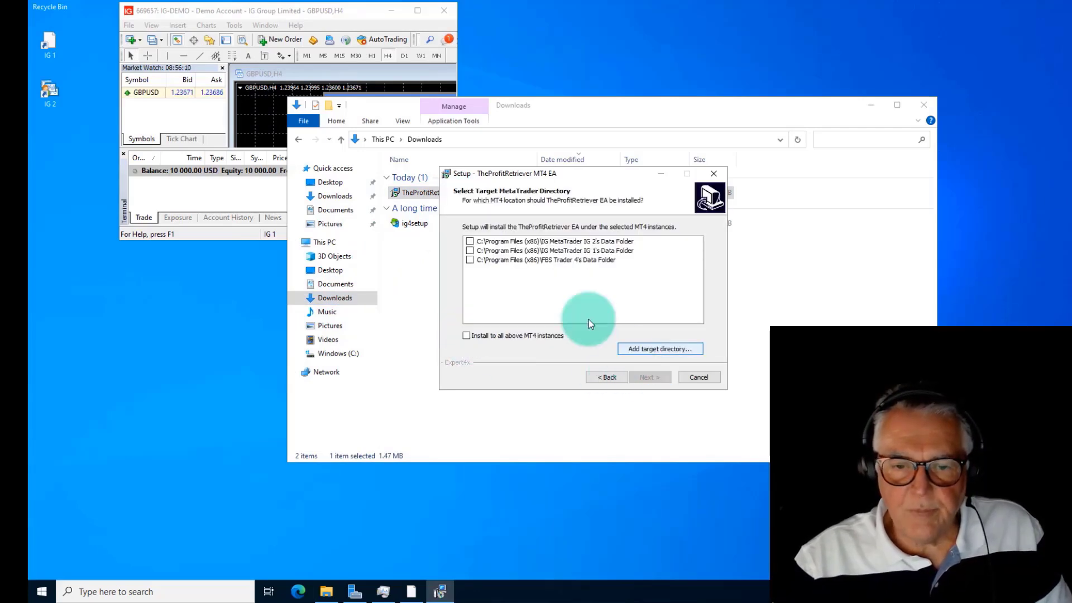
{"action": "left_click", "coordinate": [470, 242]}
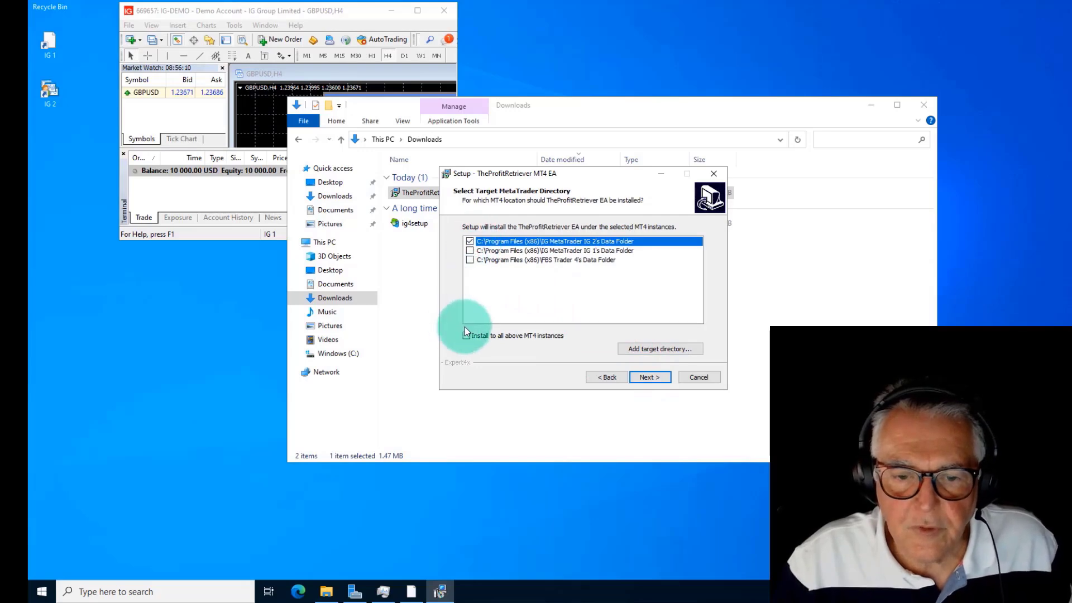
{"action": "left_click", "coordinate": [649, 378]}
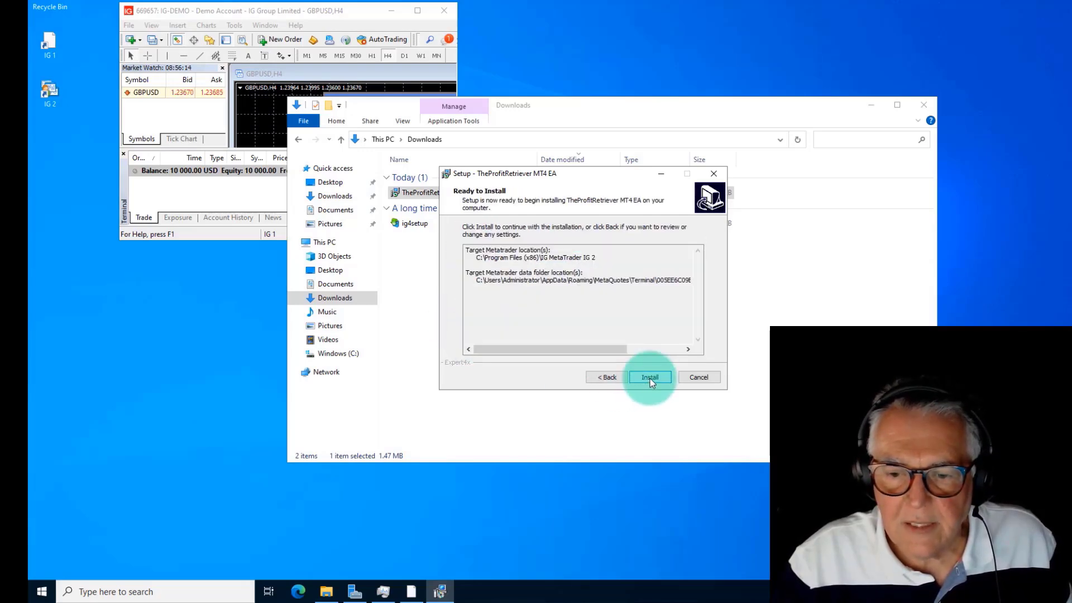
{"action": "left_click", "coordinate": [650, 378]}
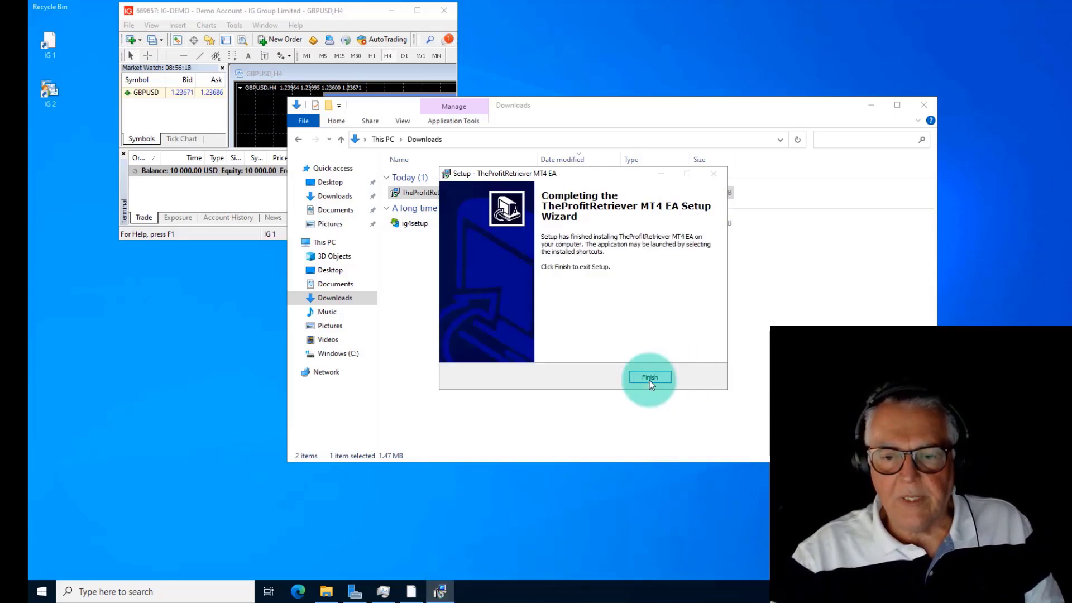
{"action": "left_click", "coordinate": [649, 378]}
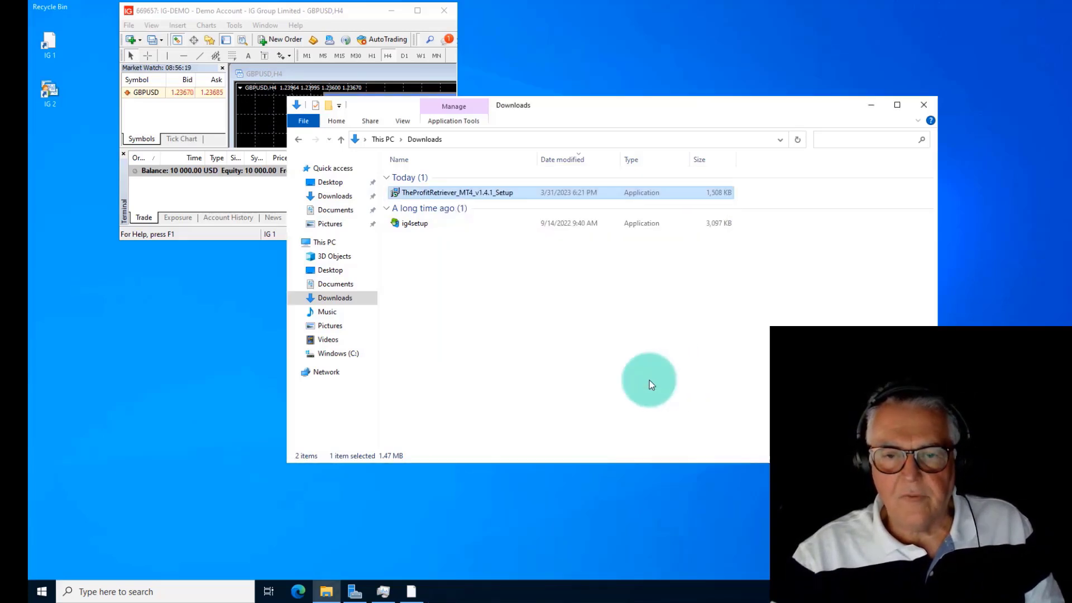
{"action": "left_click", "coordinate": [869, 109]}
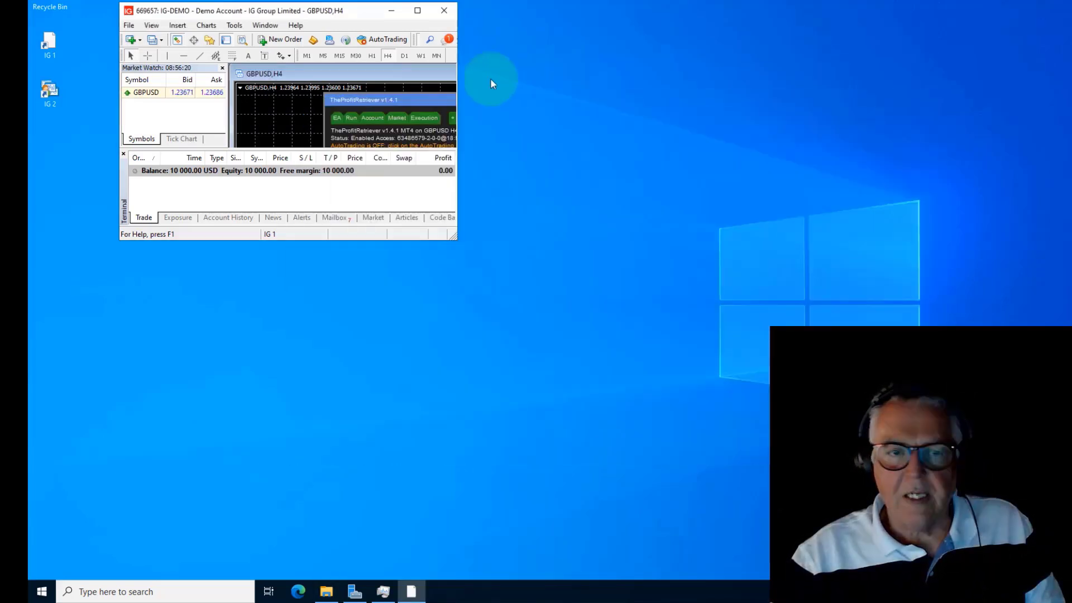
Step: Start the IG 2 terminal and drag TheProfitRetriever onto the EURUSD chart
{"action": "double_click", "coordinate": [51, 96]}
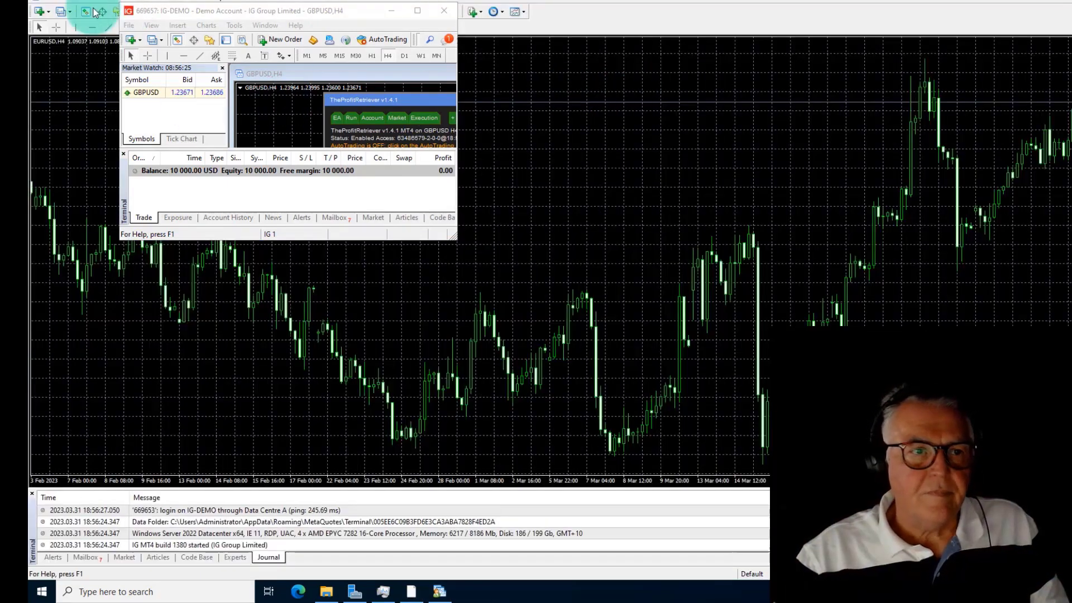
{"action": "left_click", "coordinate": [599, 132]}
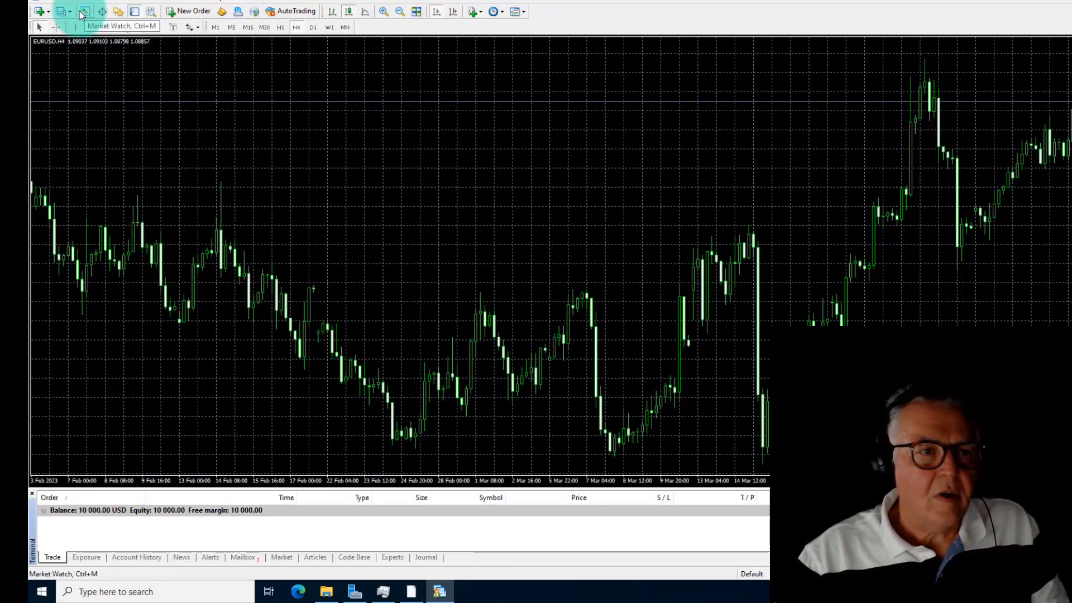
{"action": "left_click", "coordinate": [118, 11]}
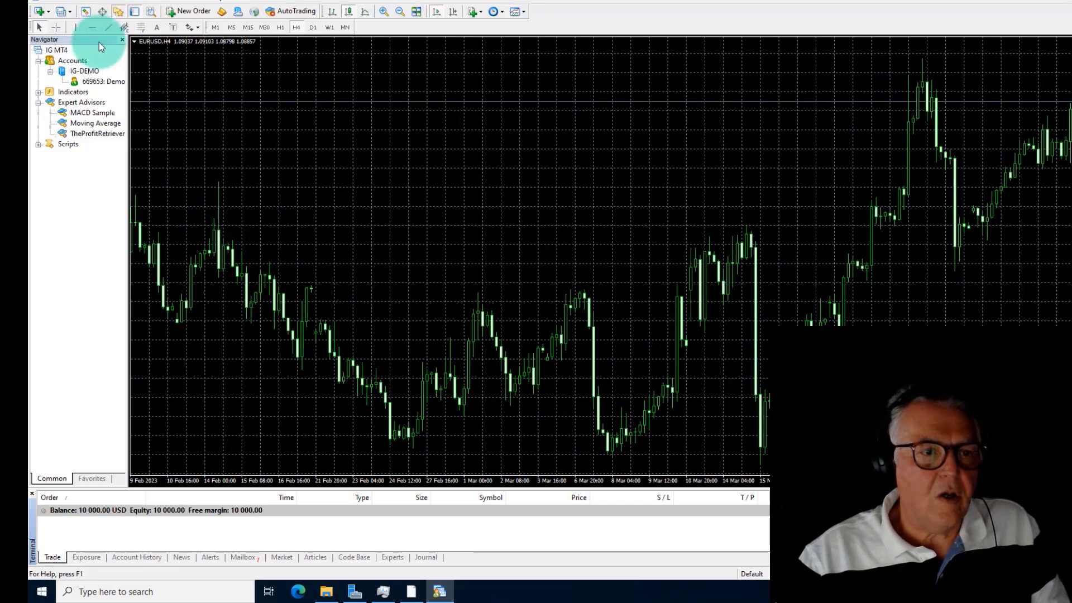
{"action": "left_click_drag", "start_coordinate": [94, 138], "coordinate": [283, 102]}
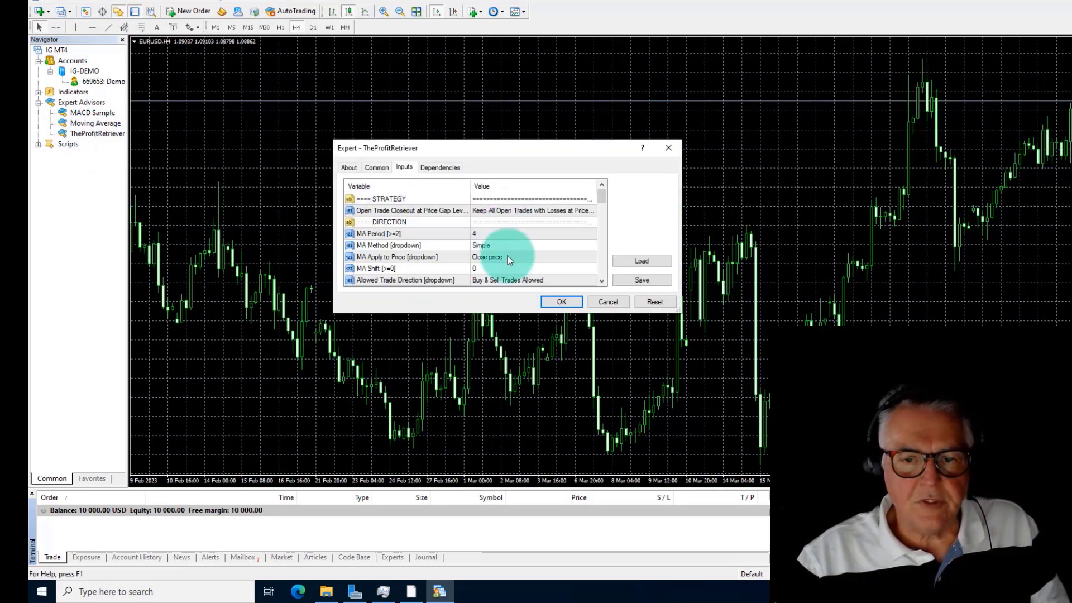
Step: Allow live trading and DLL imports in the expert settings, review inputs, and confirm
{"action": "left_click", "coordinate": [369, 168]}
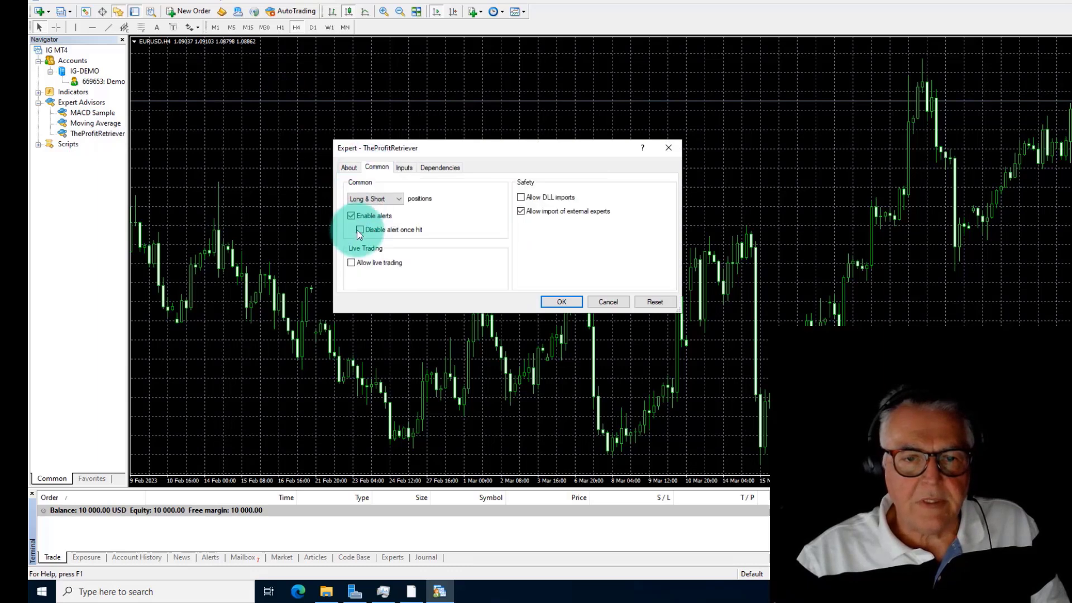
{"action": "left_click", "coordinate": [351, 262]}
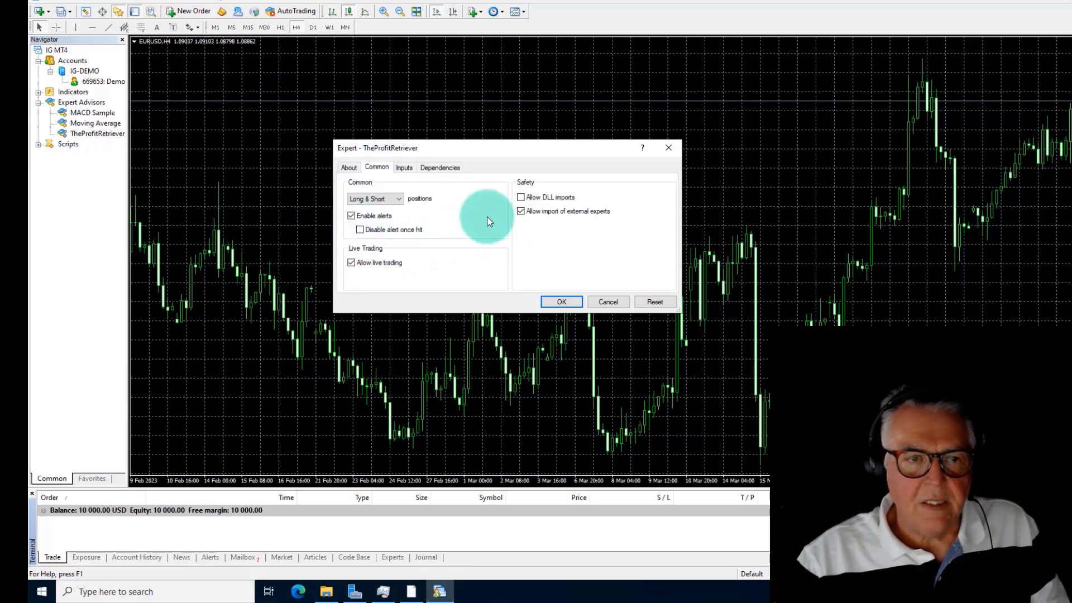
{"action": "left_click", "coordinate": [520, 197]}
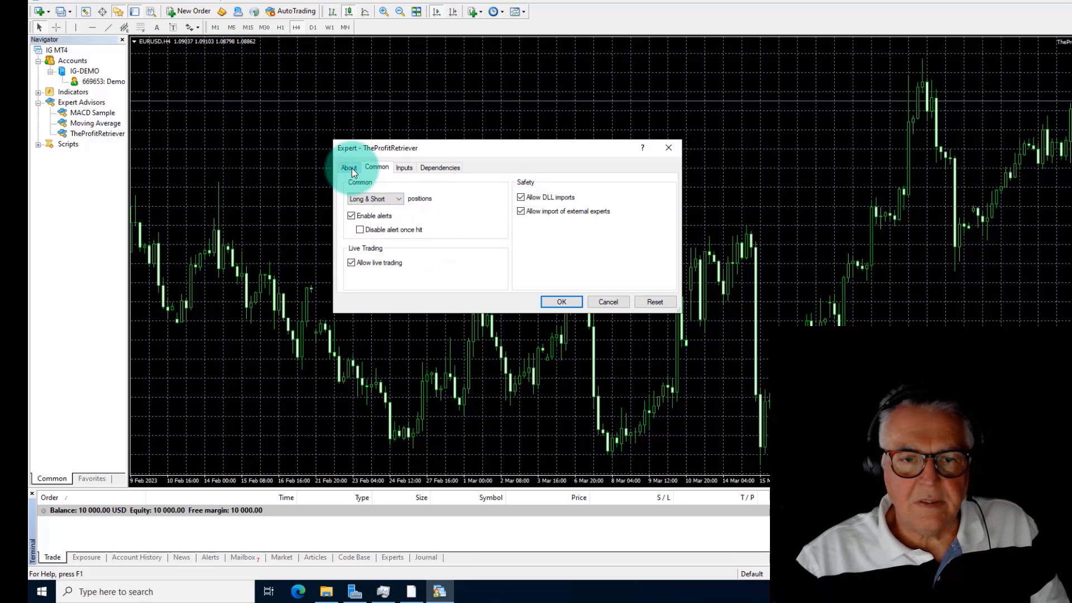
{"action": "left_click", "coordinate": [404, 168]}
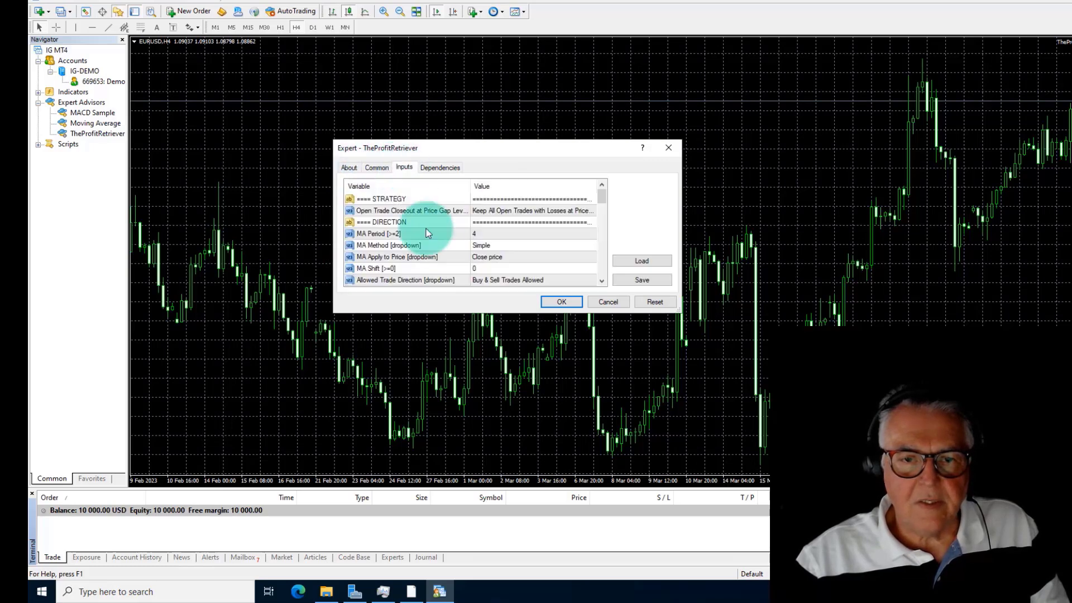
{"action": "left_click", "coordinate": [561, 302]}
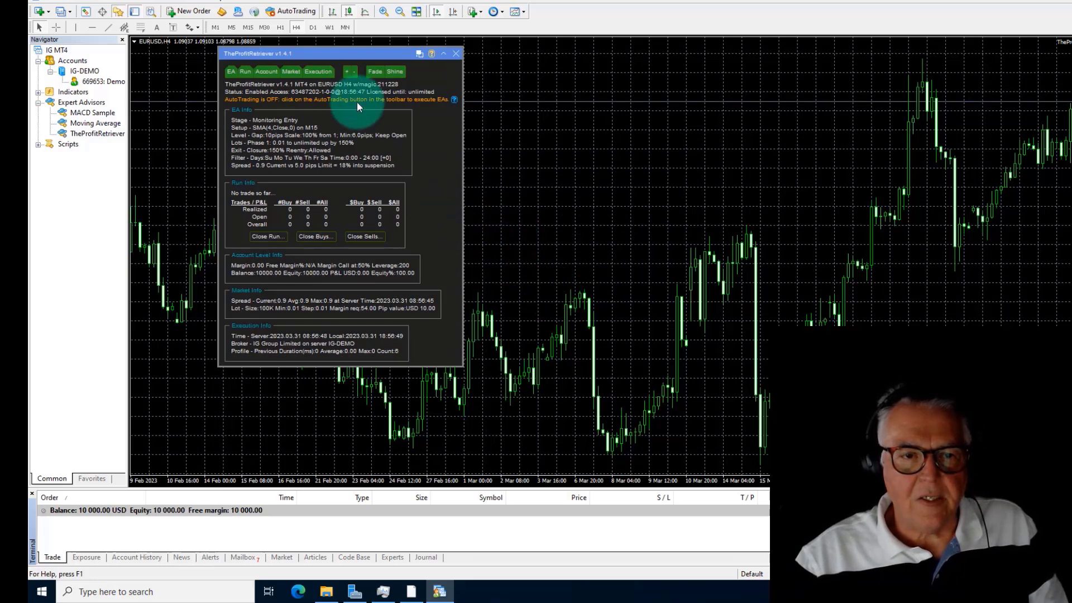
Step: Hide all Market Watch symbols except EURUSD, then close the Navigator and Market Watch panels
{"action": "key", "text": "ctrl+m"}
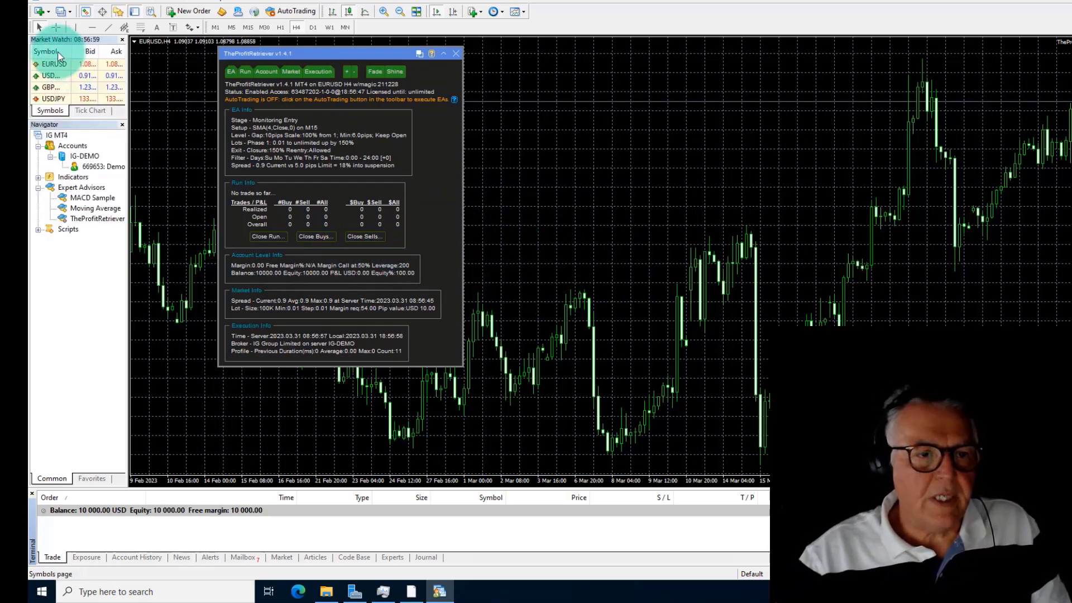
{"action": "right_click", "coordinate": [58, 51]}
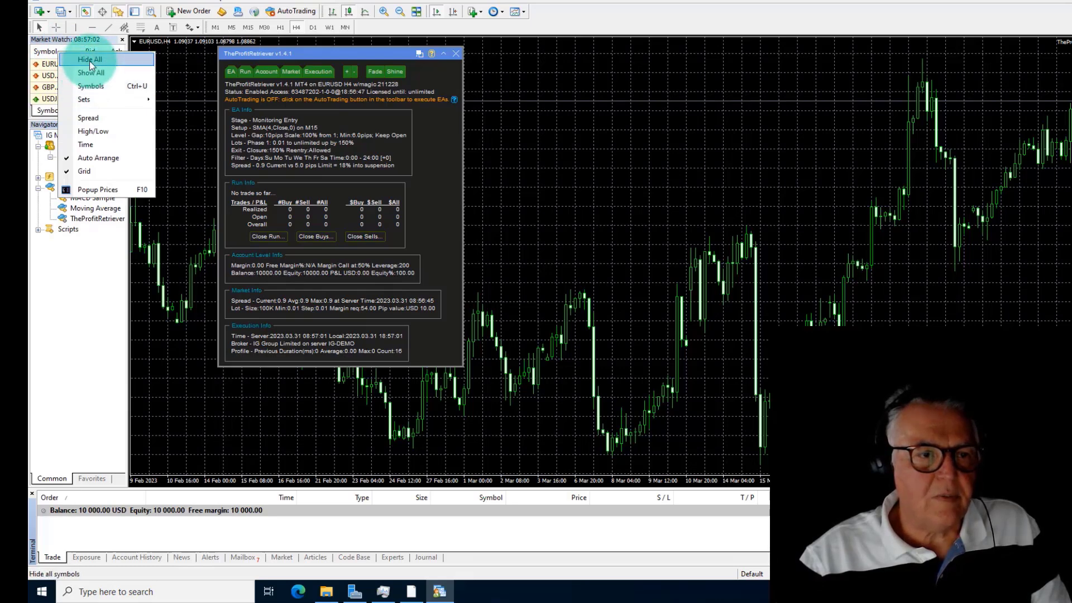
{"action": "left_click", "coordinate": [90, 59]}
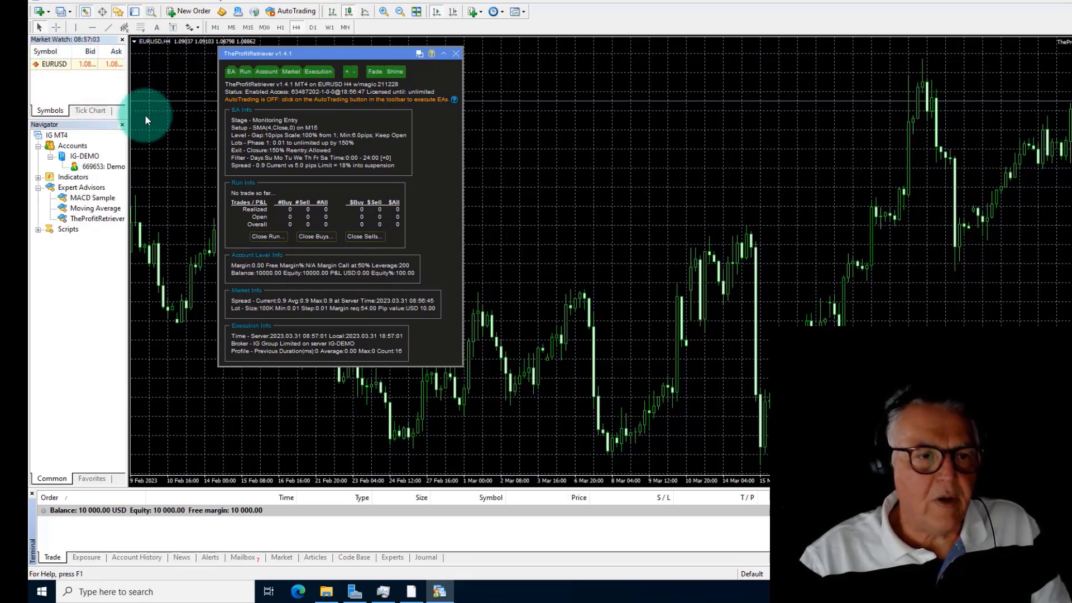
{"action": "left_click", "coordinate": [122, 124]}
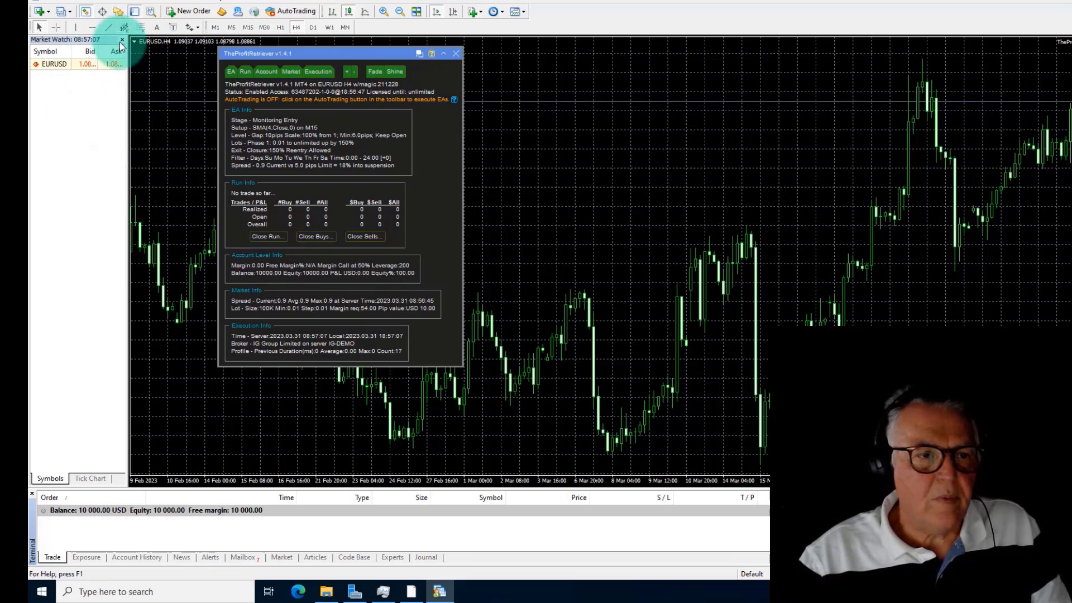
{"action": "left_click", "coordinate": [123, 40]}
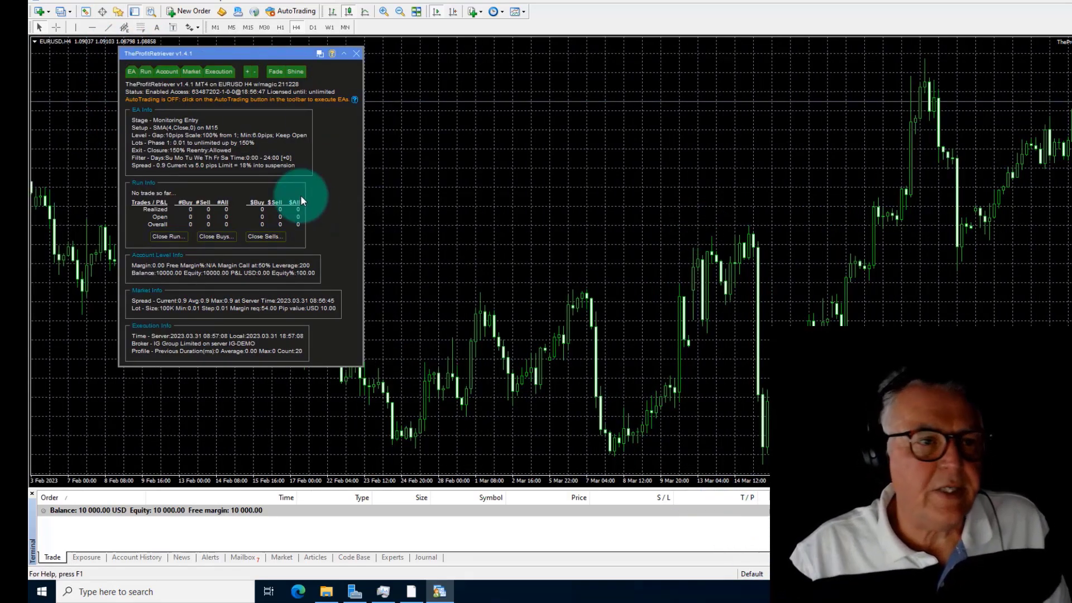
Step: Save the current chart layout as a new profile named 'IG 2'
{"action": "left_click", "coordinate": [70, 12]}
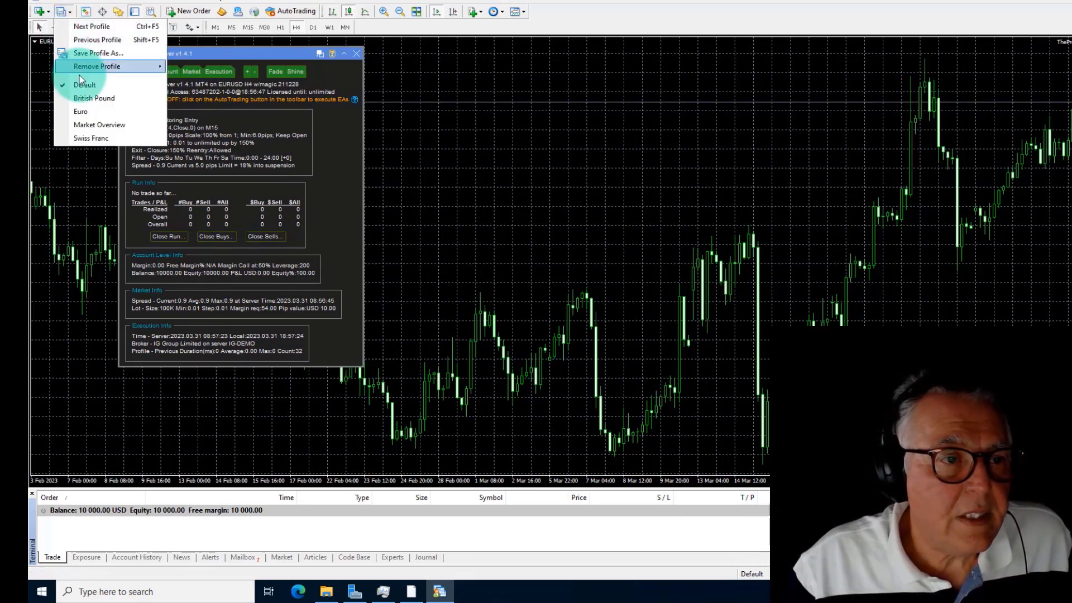
{"action": "left_click", "coordinate": [93, 55]}
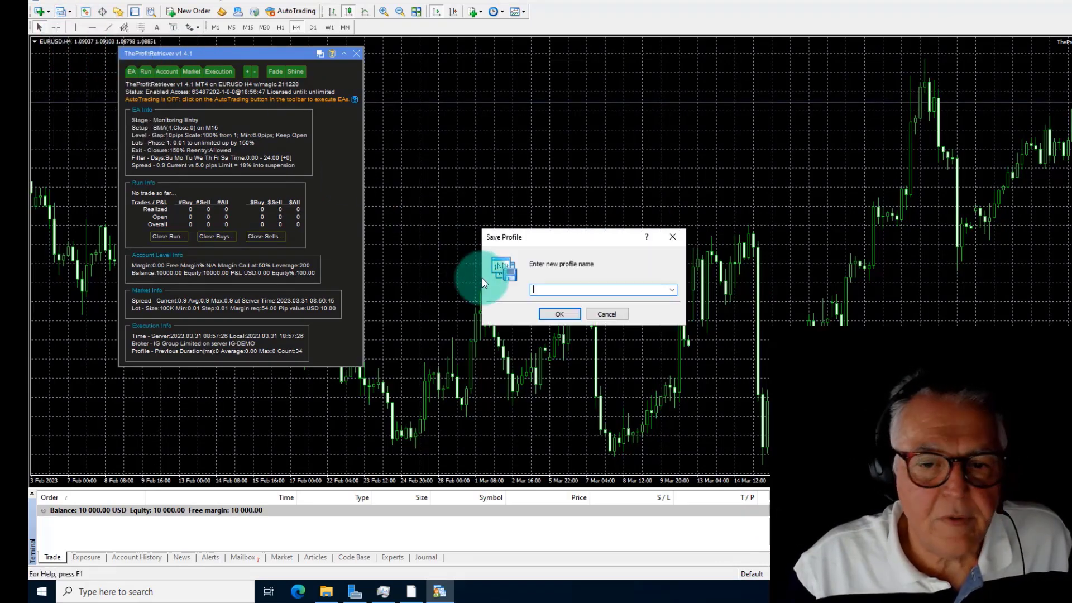
{"action": "type", "text": "IG2"}
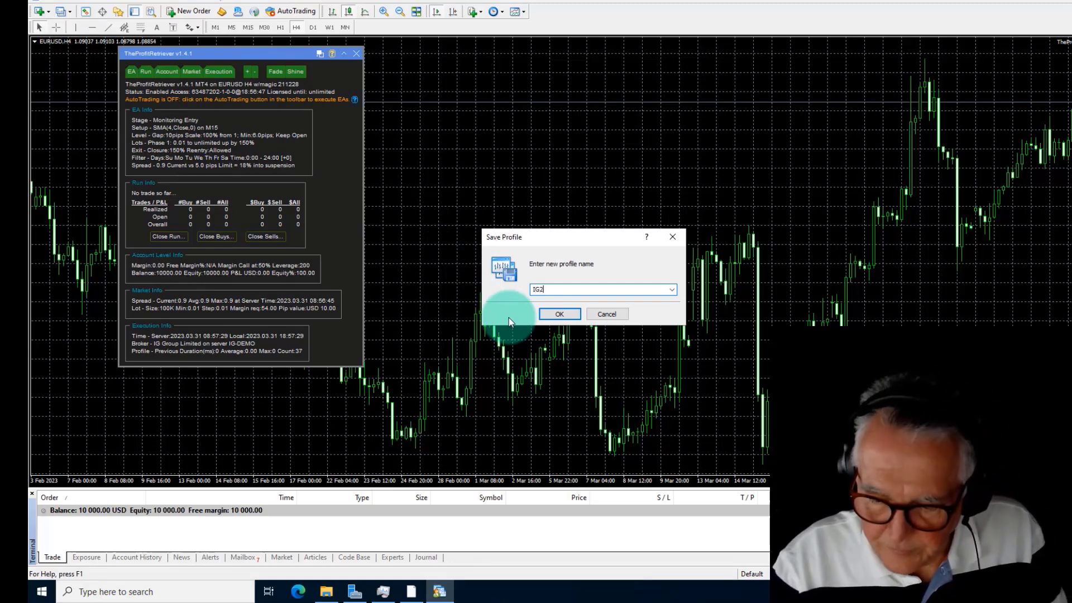
{"action": "key", "text": "BackSpace"}
{"action": "type", "text": "2"}
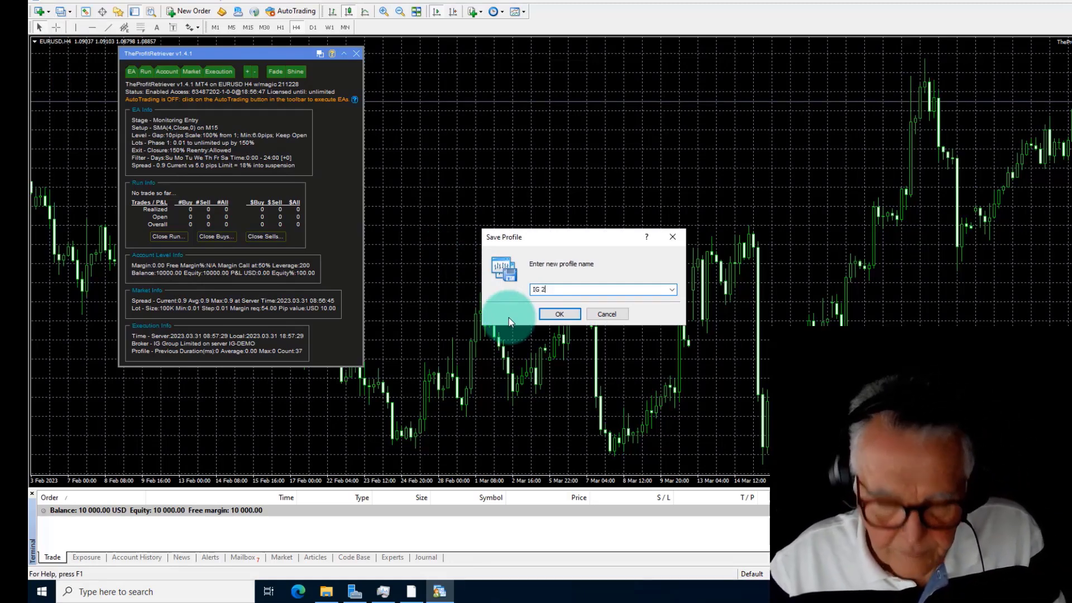
{"action": "left_click", "coordinate": [559, 314]}
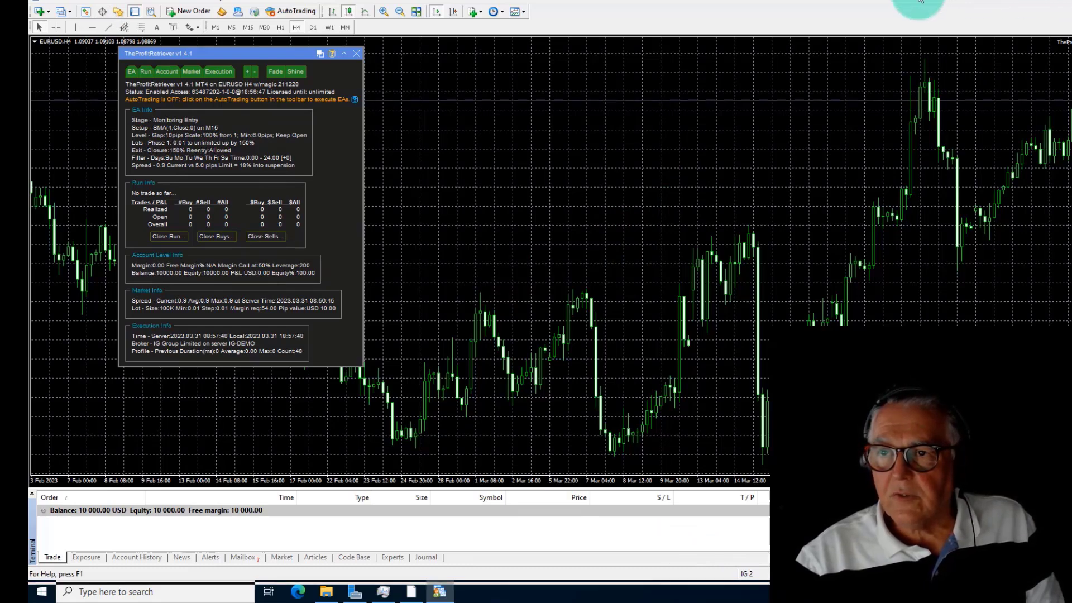
Step: Exit full screen, shrink the EURUSD terminal window, and bring the GBPUSD and EURUSD terminals forward
{"action": "key", "text": "F11"}
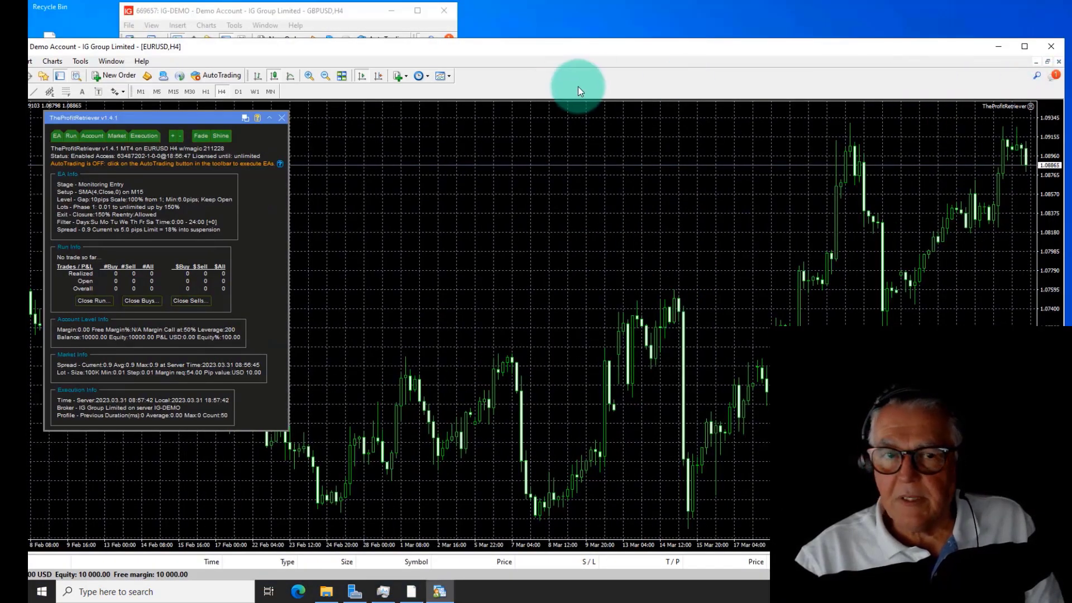
{"action": "left_click_drag", "start_coordinate": [1063, 92], "coordinate": [290, 79]}
{"action": "left_click_drag", "start_coordinate": [110, 42], "coordinate": [160, 439]}
{"action": "left_click_drag", "start_coordinate": [354, 8], "coordinate": [375, 31]}
{"action": "left_click", "coordinate": [125, 229]}
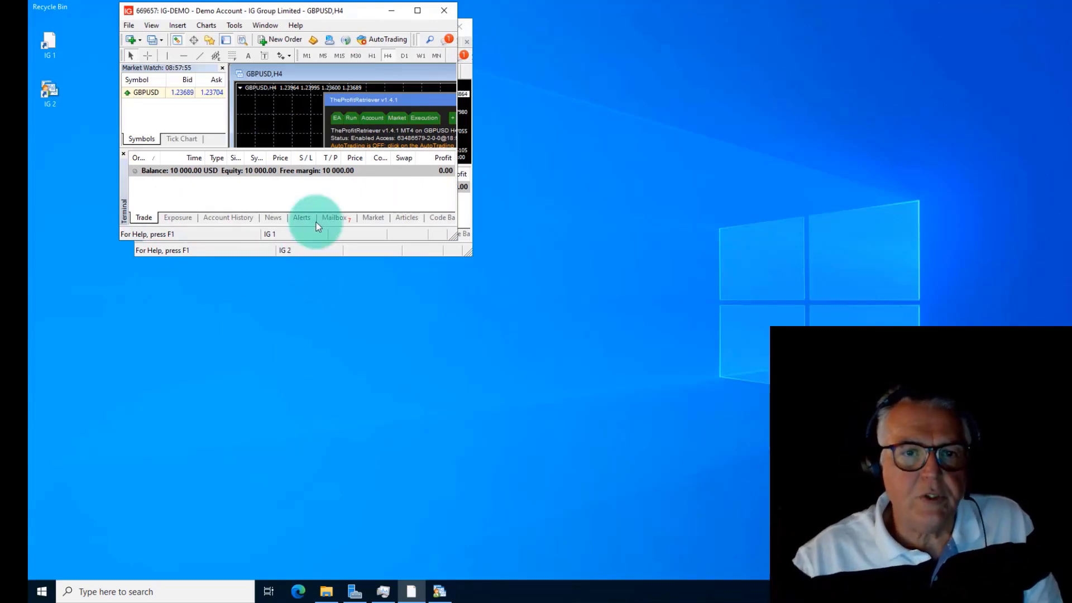
{"action": "left_click", "coordinate": [363, 253]}
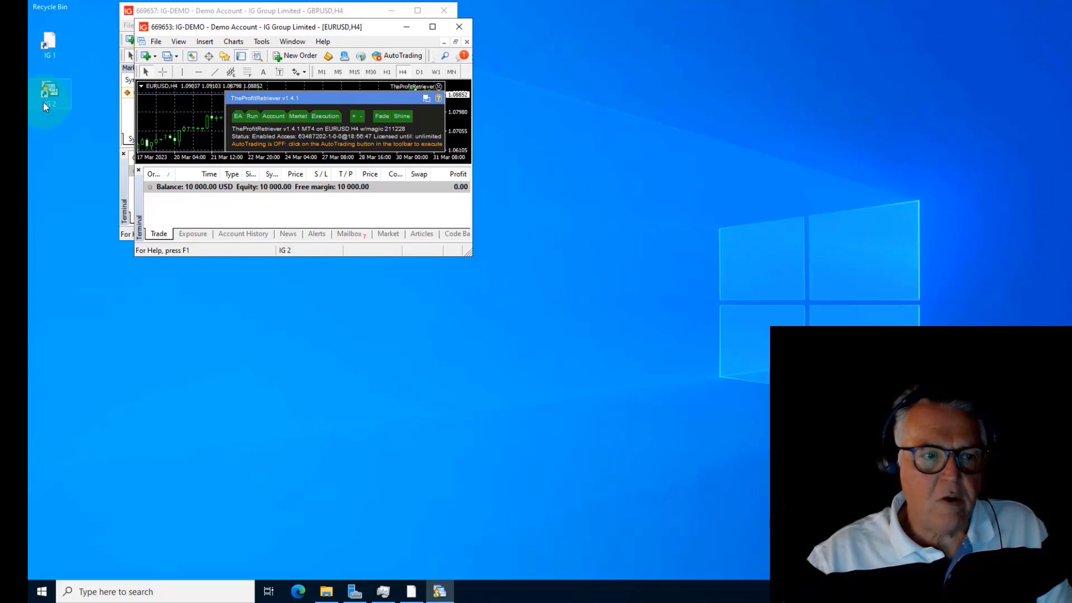
Step: Close the GBPUSD and EURUSD terminals, then relaunch IG 1 and IG 2 from their desktop shortcuts
{"action": "left_click", "coordinate": [445, 10]}
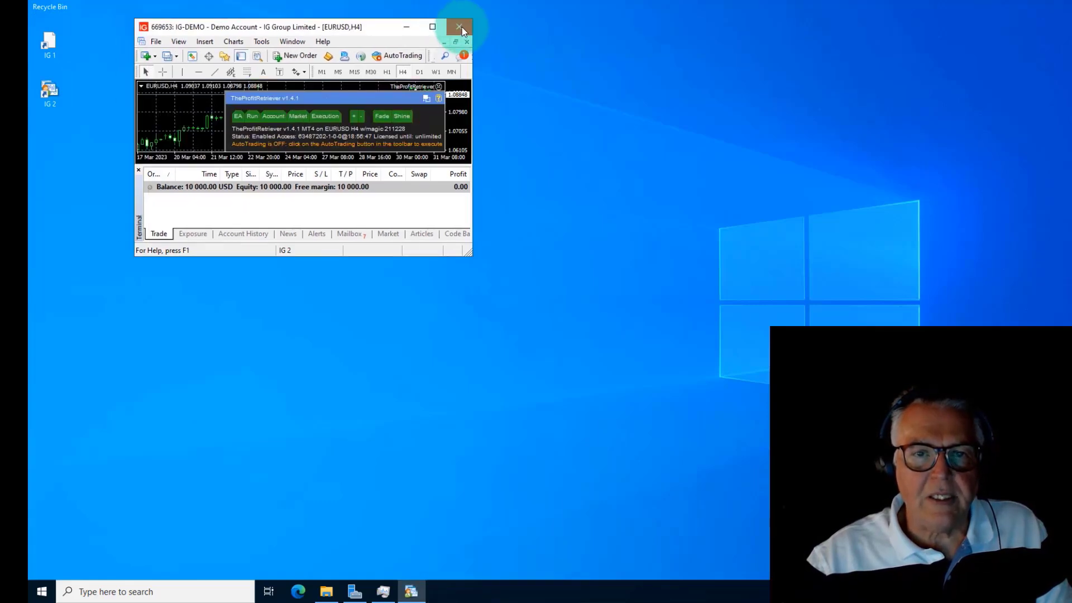
{"action": "left_click", "coordinate": [461, 27]}
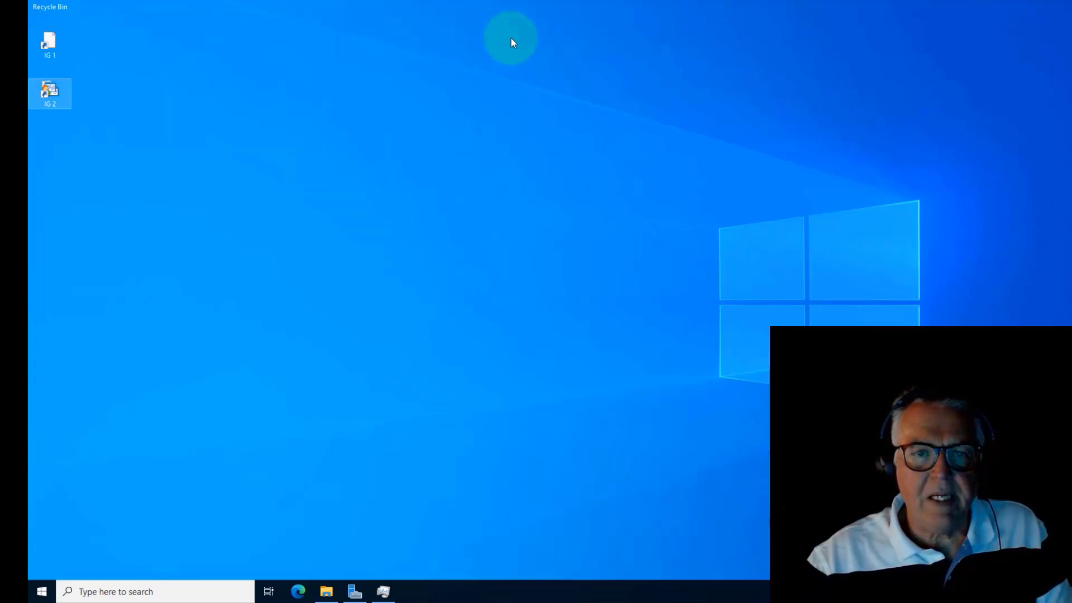
{"action": "left_click", "coordinate": [49, 46]}
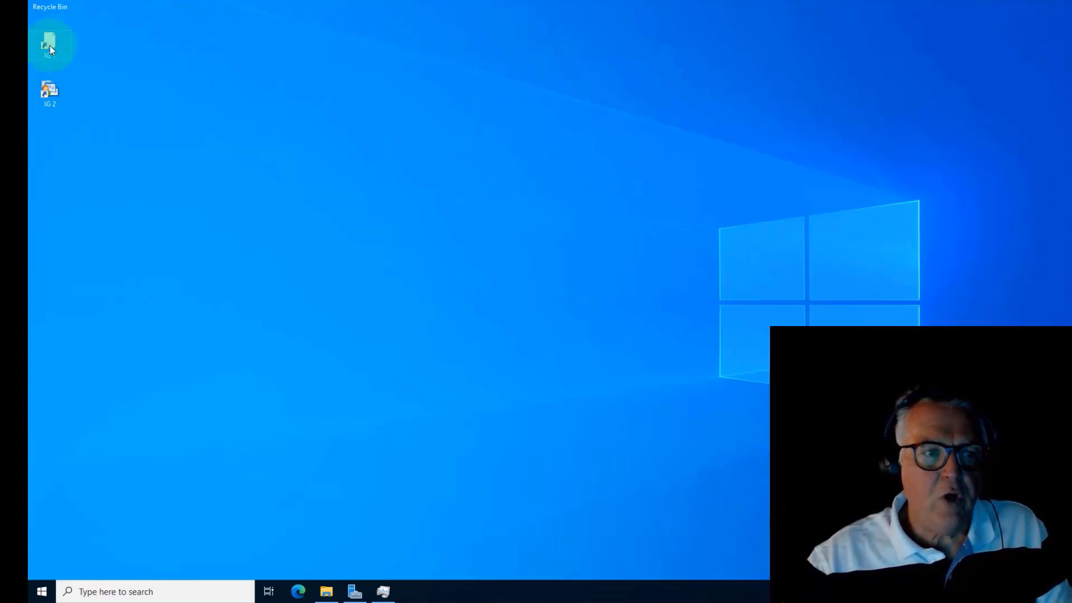
{"action": "double_click", "coordinate": [49, 93]}
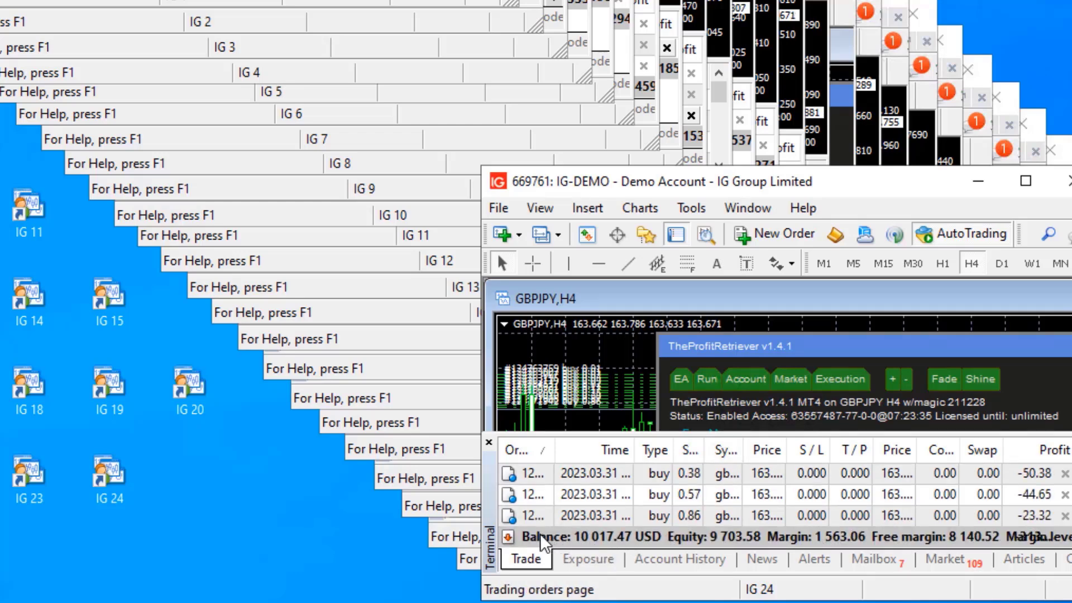
Step: Bring terminals IG 23 (EURJPY), IG 22 (AUDNZD), IG 21 (EURAUD), IG 20 (EURGBP), IG 19 and IG 18 forward
{"action": "left_click", "coordinate": [463, 560]}
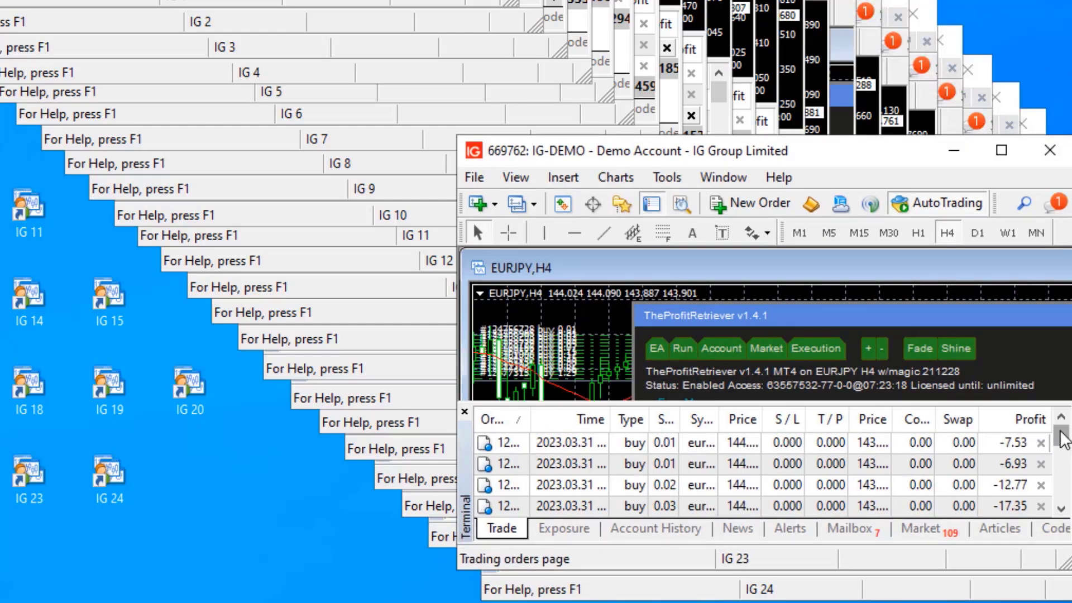
{"action": "scroll", "coordinate": [1066, 438], "scroll_direction": "down", "scroll_amount": 5}
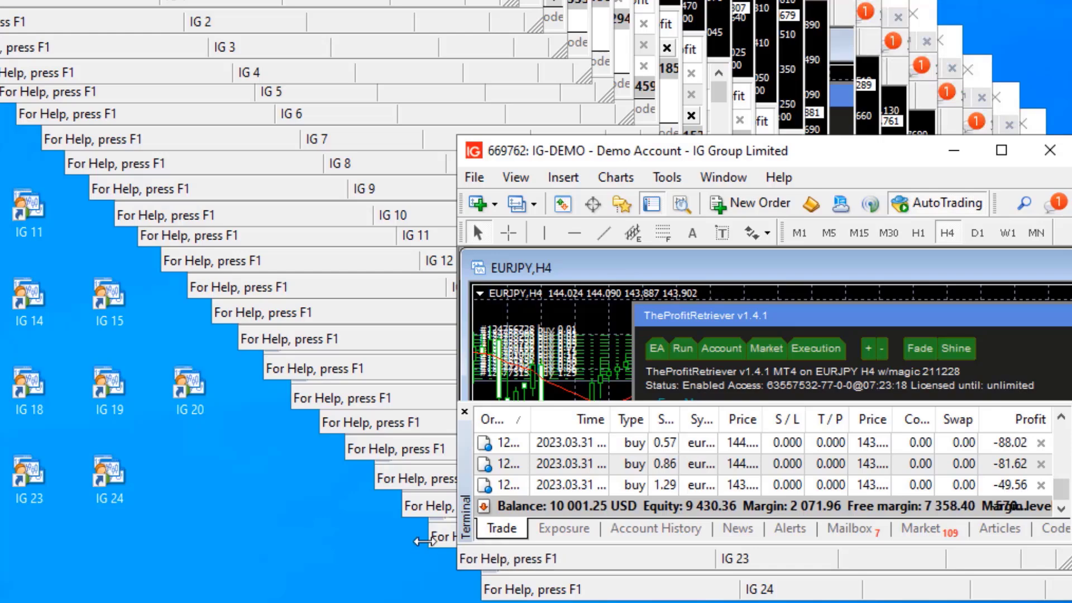
{"action": "left_click", "coordinate": [424, 539]}
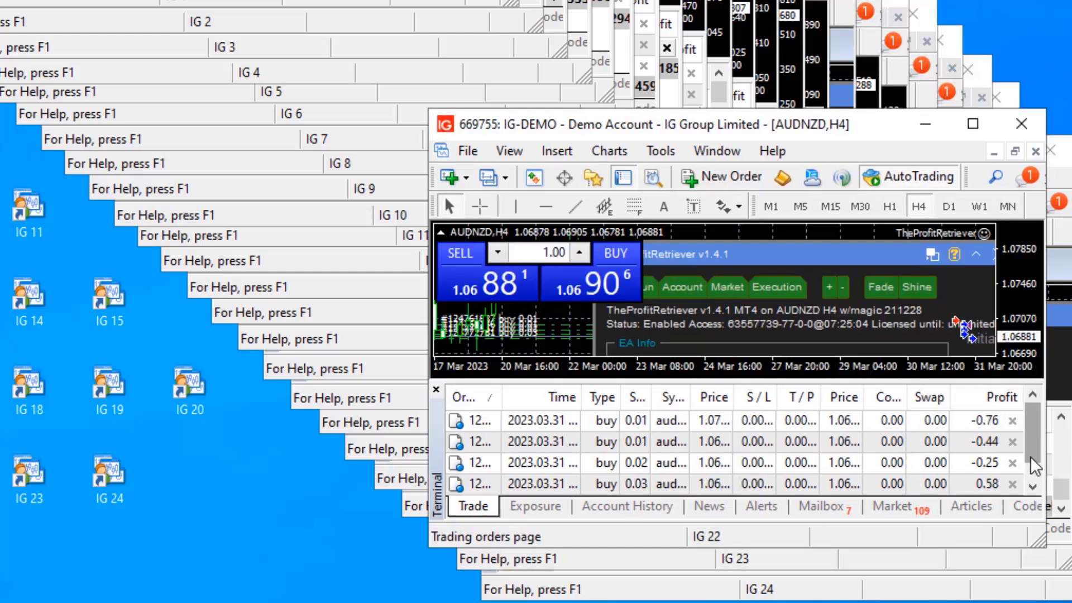
{"action": "scroll", "coordinate": [1034, 464], "scroll_direction": "down", "scroll_amount": 2}
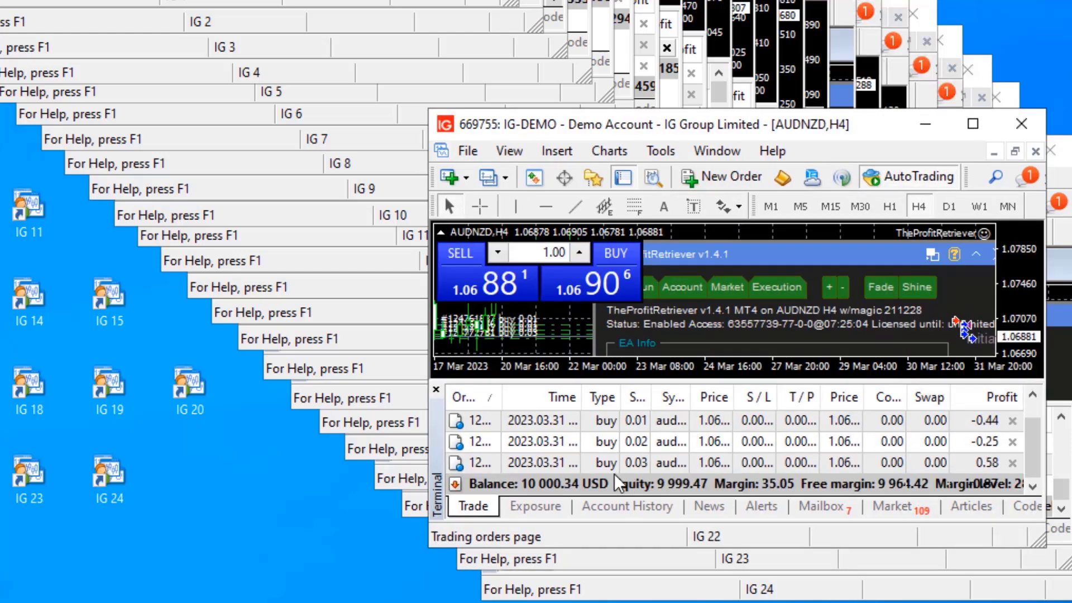
{"action": "left_click", "coordinate": [412, 511]}
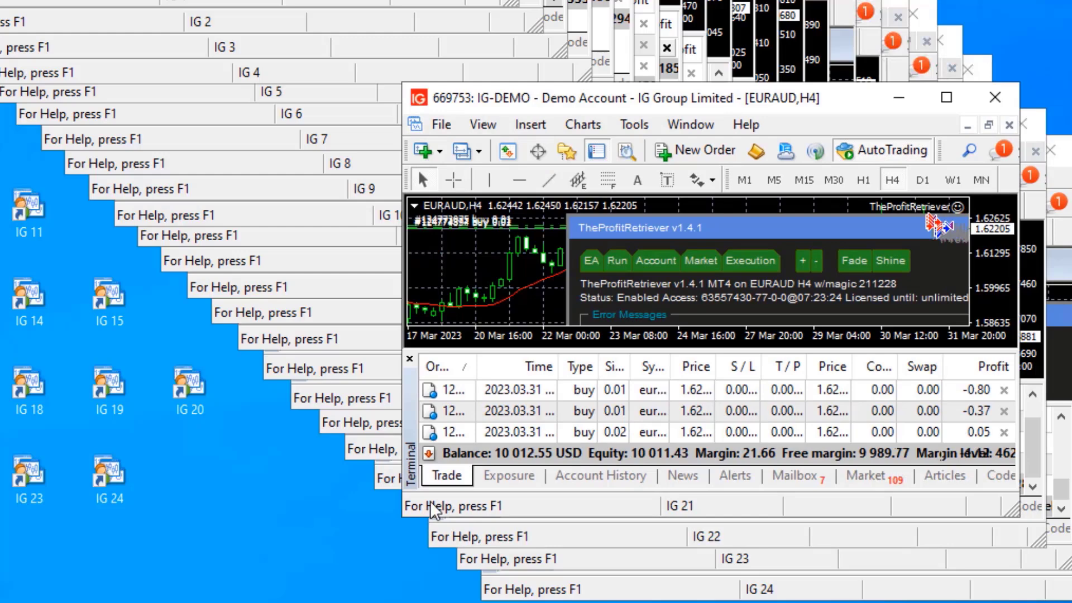
{"action": "left_click", "coordinate": [389, 489]}
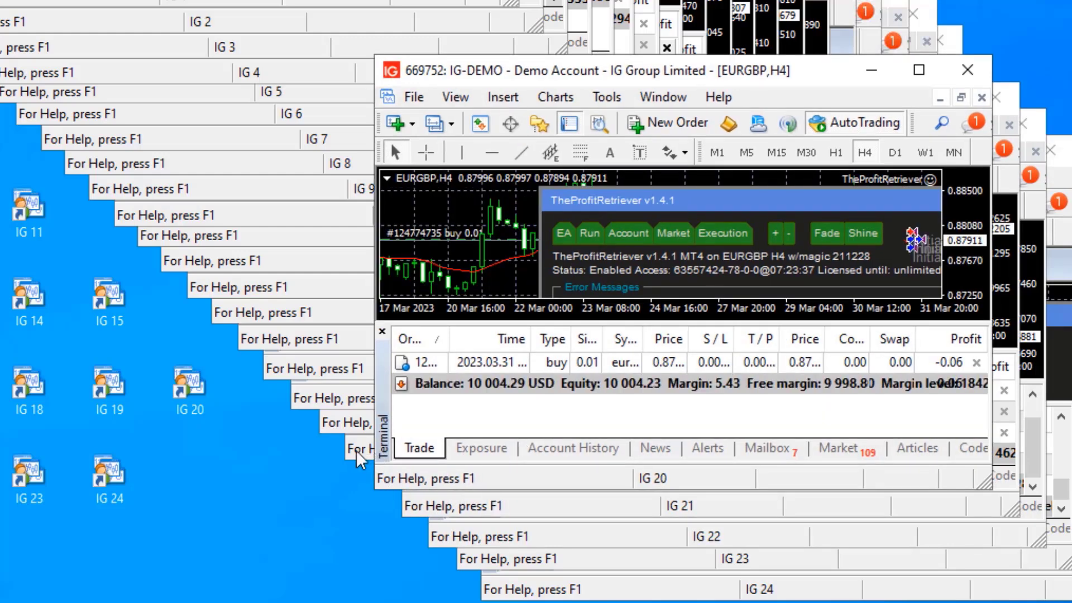
{"action": "left_click", "coordinate": [357, 456]}
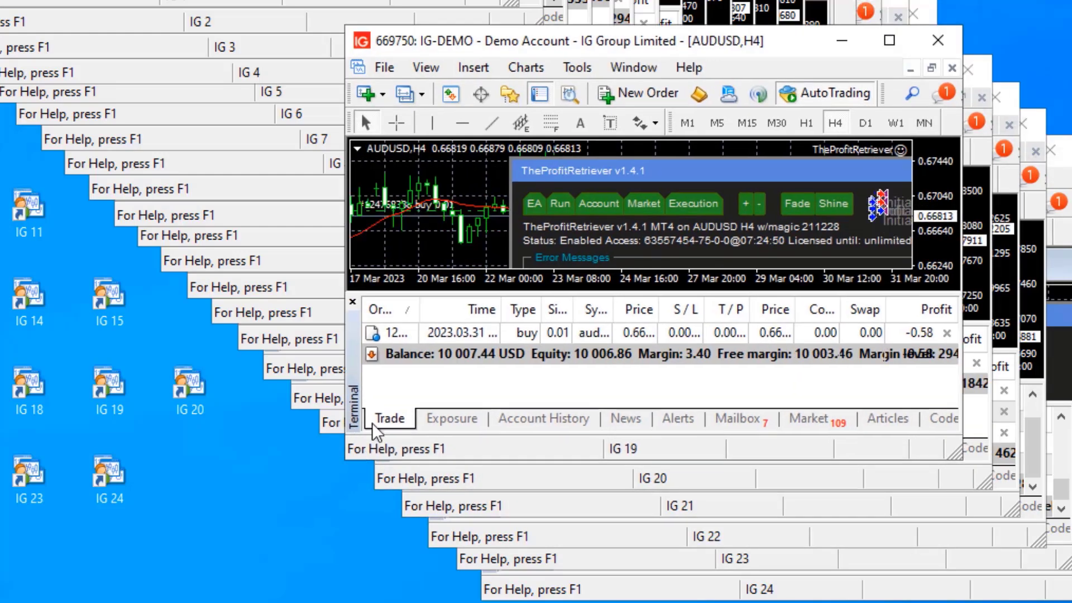
{"action": "left_click", "coordinate": [333, 431]}
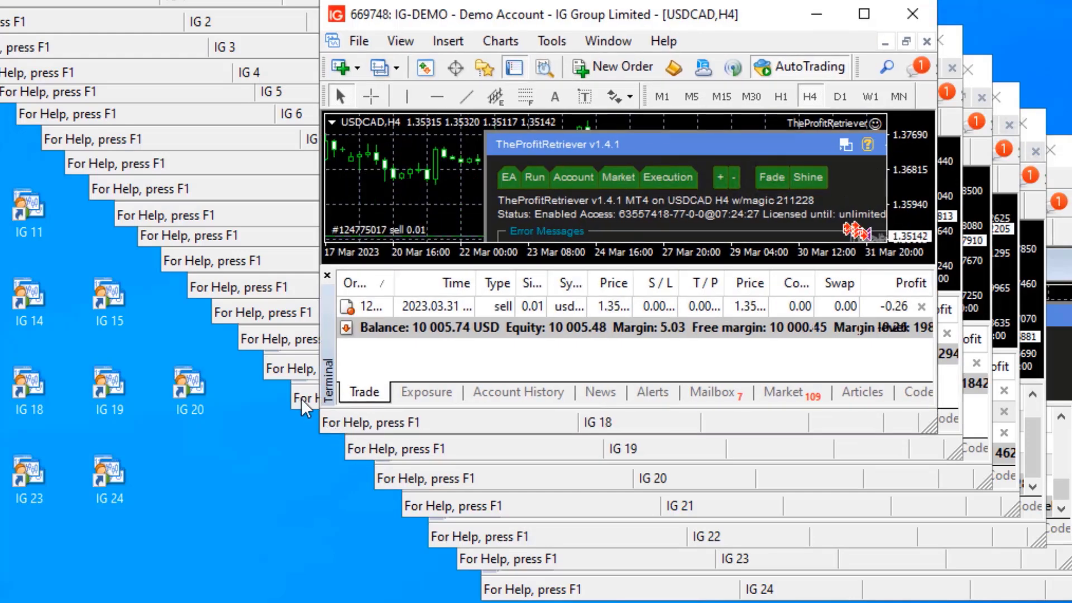
Step: Bring terminals IG 17 through IG 10 to the front one after another
{"action": "left_click", "coordinate": [302, 399]}
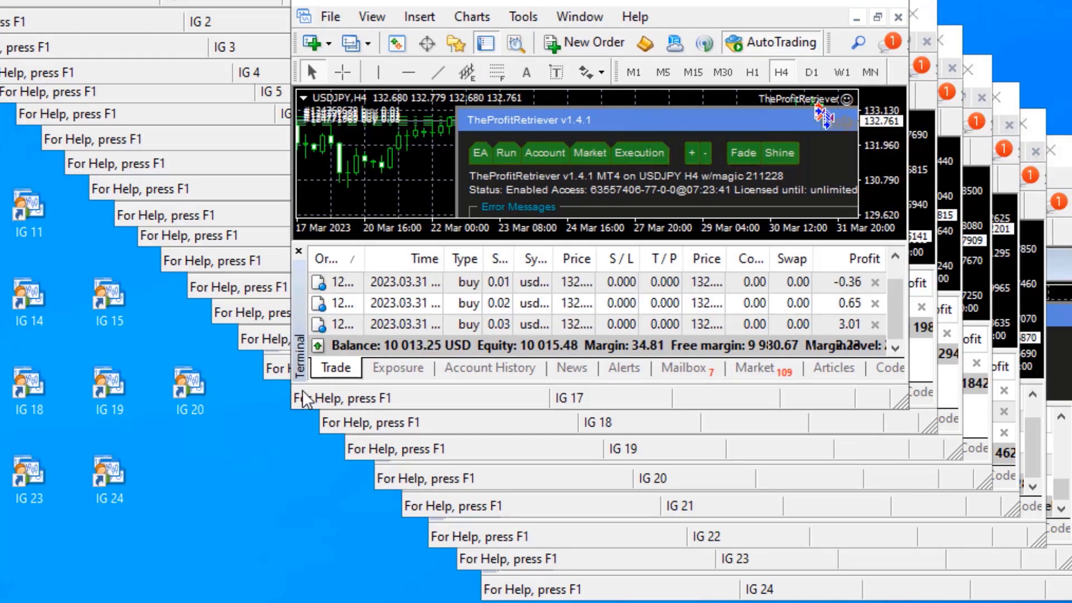
{"action": "left_click", "coordinate": [273, 370]}
{"action": "left_click", "coordinate": [254, 342]}
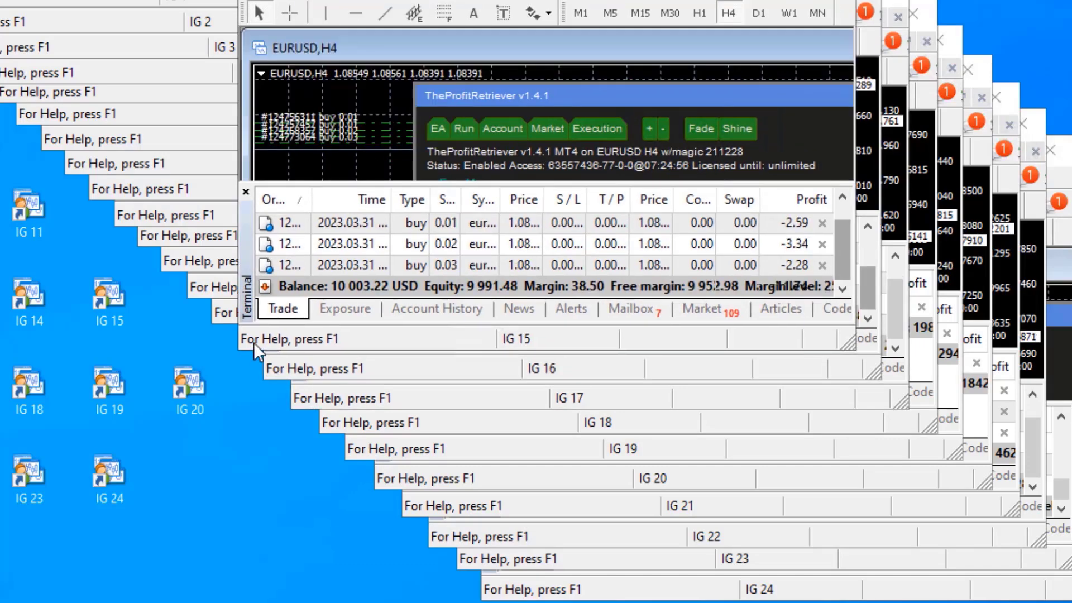
{"action": "left_click", "coordinate": [223, 312]}
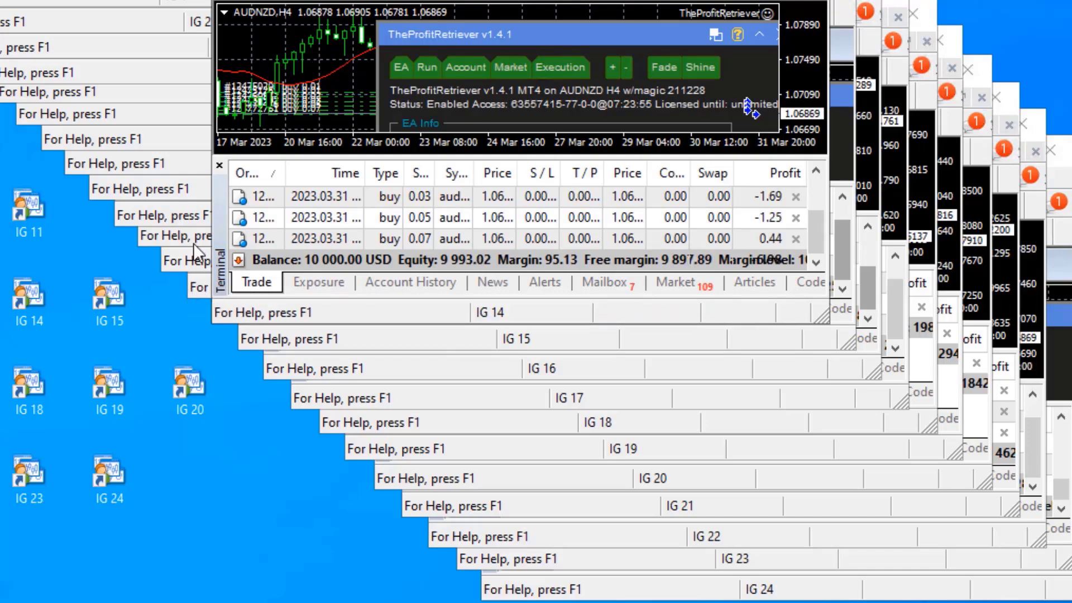
{"action": "left_click", "coordinate": [199, 287]}
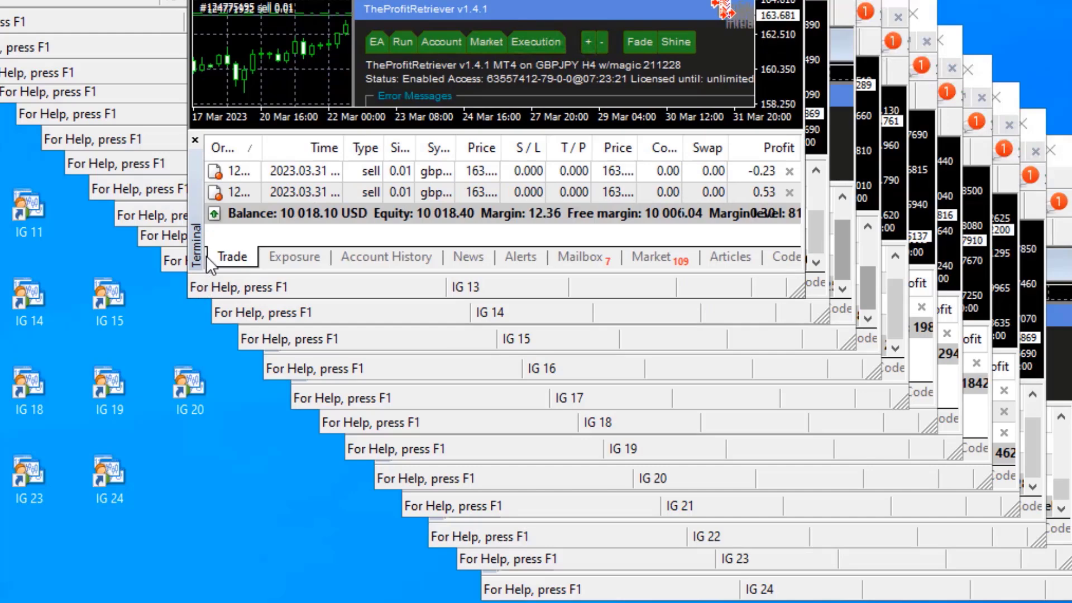
{"action": "left_click", "coordinate": [172, 261]}
{"action": "left_click", "coordinate": [142, 234]}
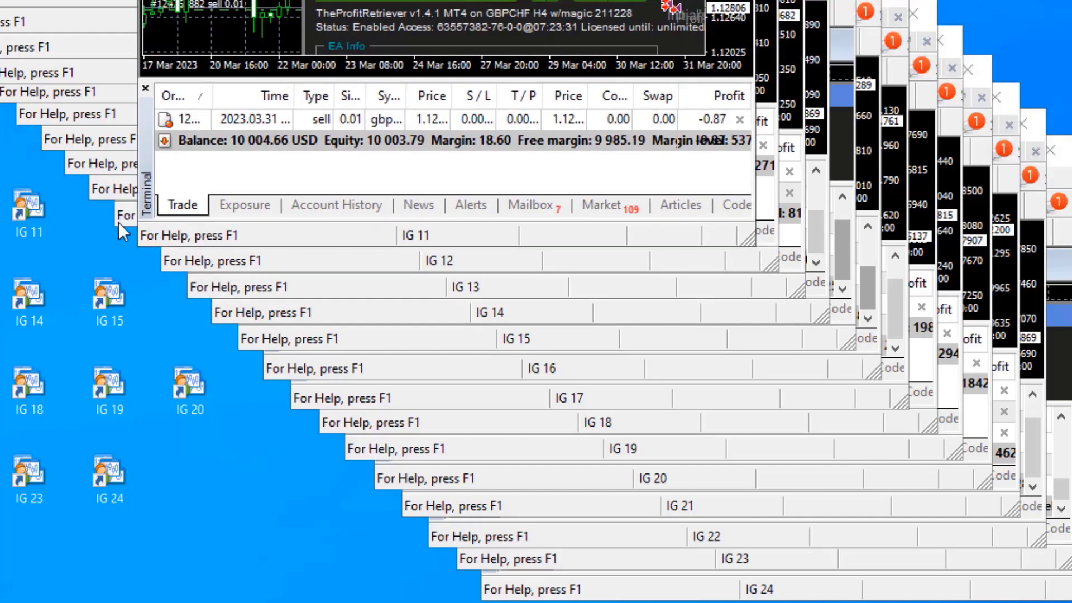
{"action": "left_click", "coordinate": [118, 218]}
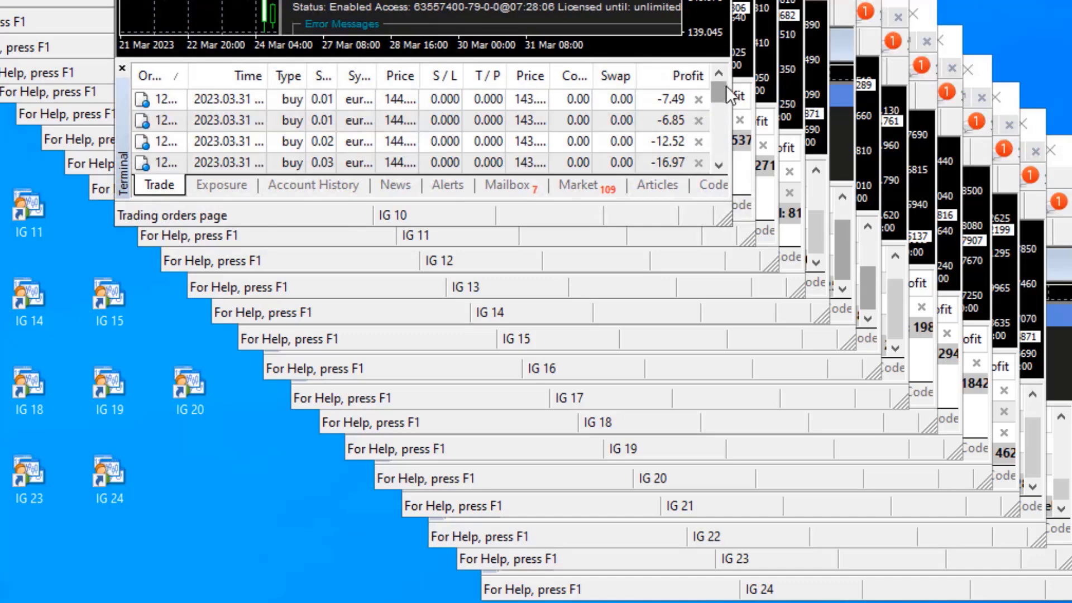
{"action": "left_click_drag", "start_coordinate": [720, 87], "coordinate": [718, 166]}
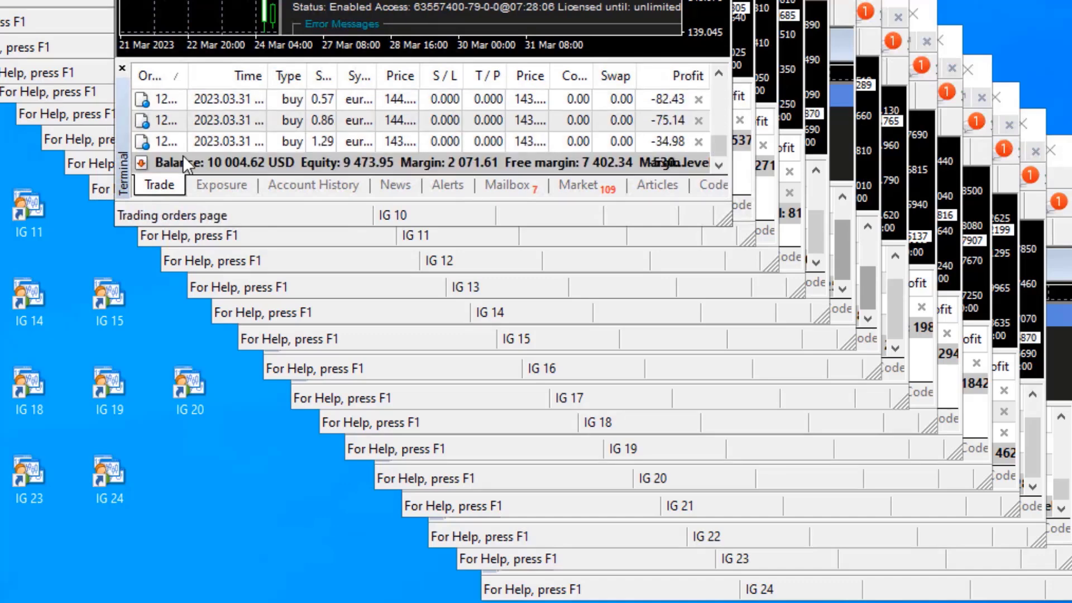
Step: Bring terminals IG 9 down to IG 1 to the front in turn
{"action": "left_click", "coordinate": [94, 192]}
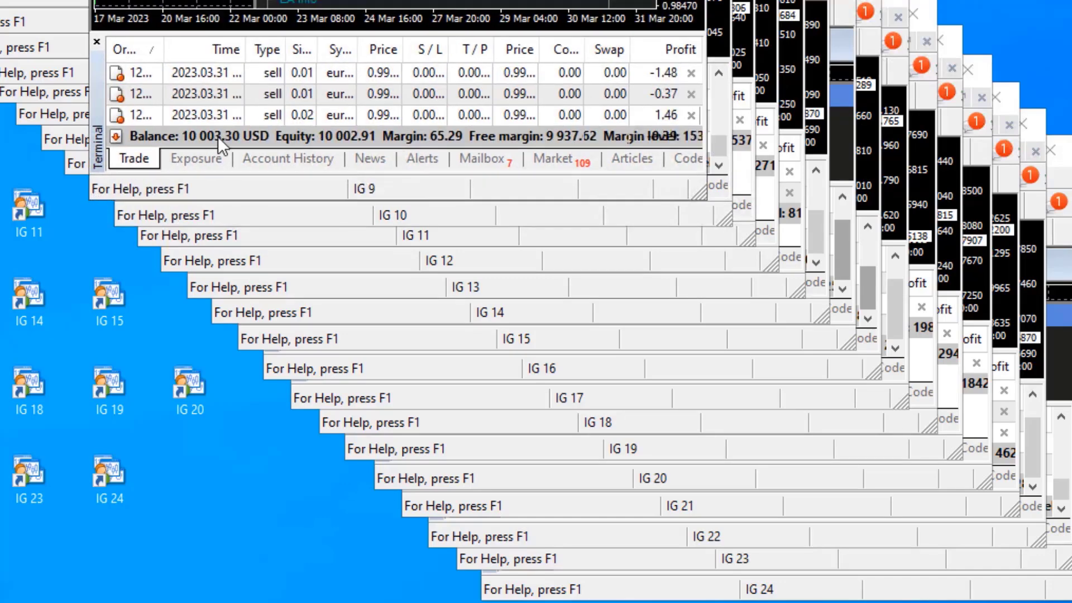
{"action": "left_click", "coordinate": [69, 162]}
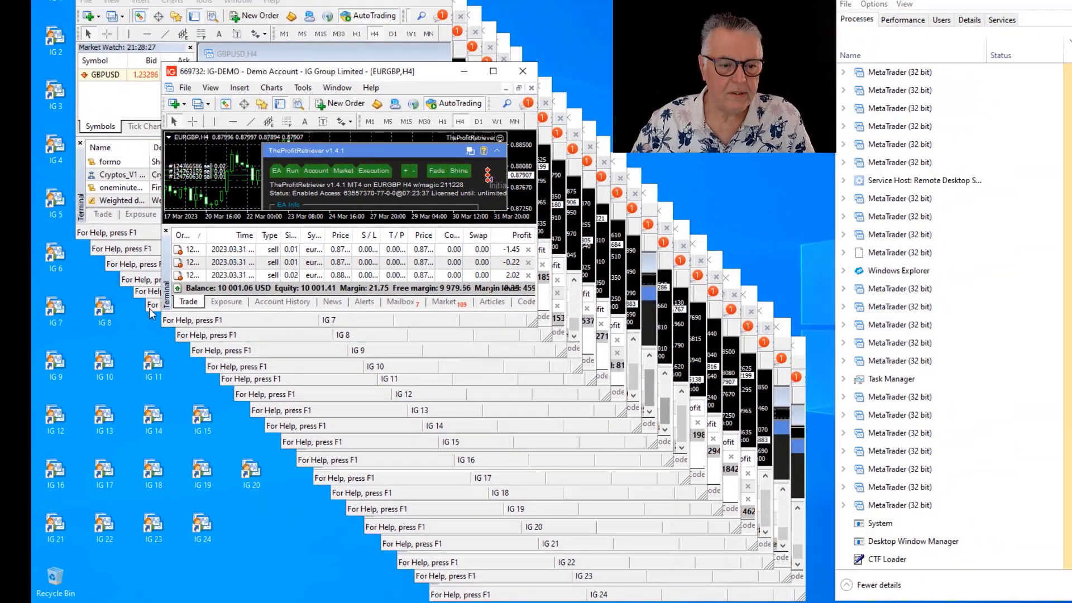
{"action": "left_click", "coordinate": [44, 150]}
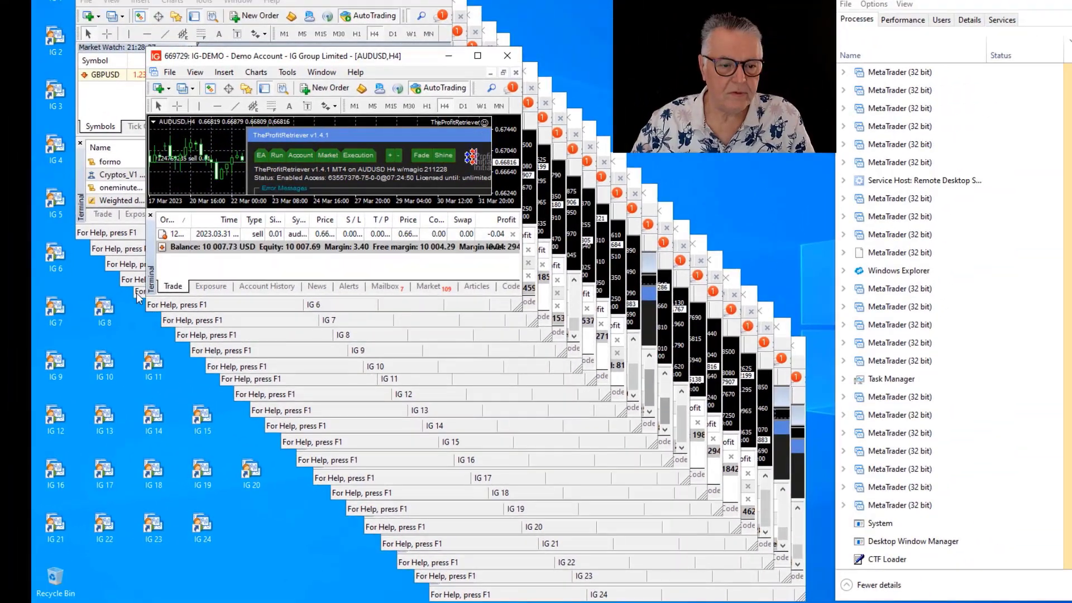
{"action": "left_click", "coordinate": [136, 294]}
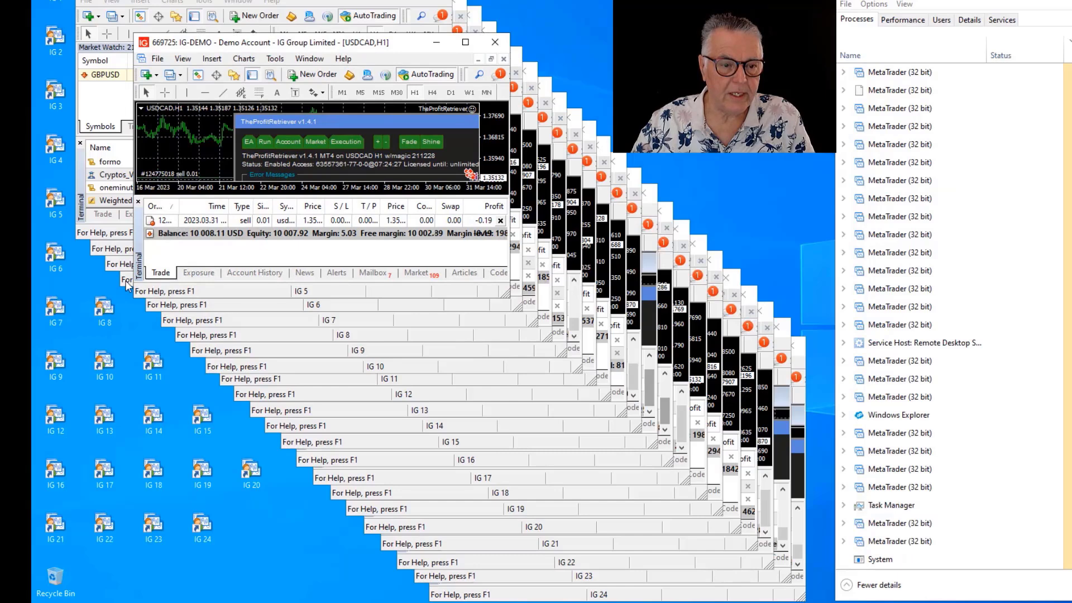
{"action": "left_click", "coordinate": [120, 276]}
{"action": "left_click", "coordinate": [110, 267]}
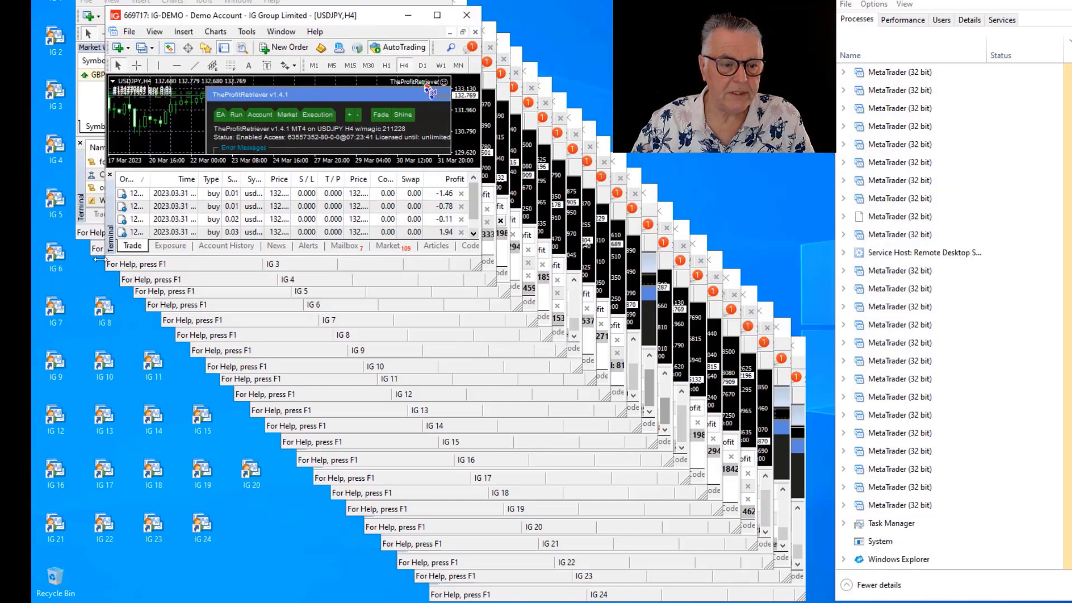
{"action": "left_click", "coordinate": [472, 224]}
{"action": "left_click", "coordinate": [96, 251]}
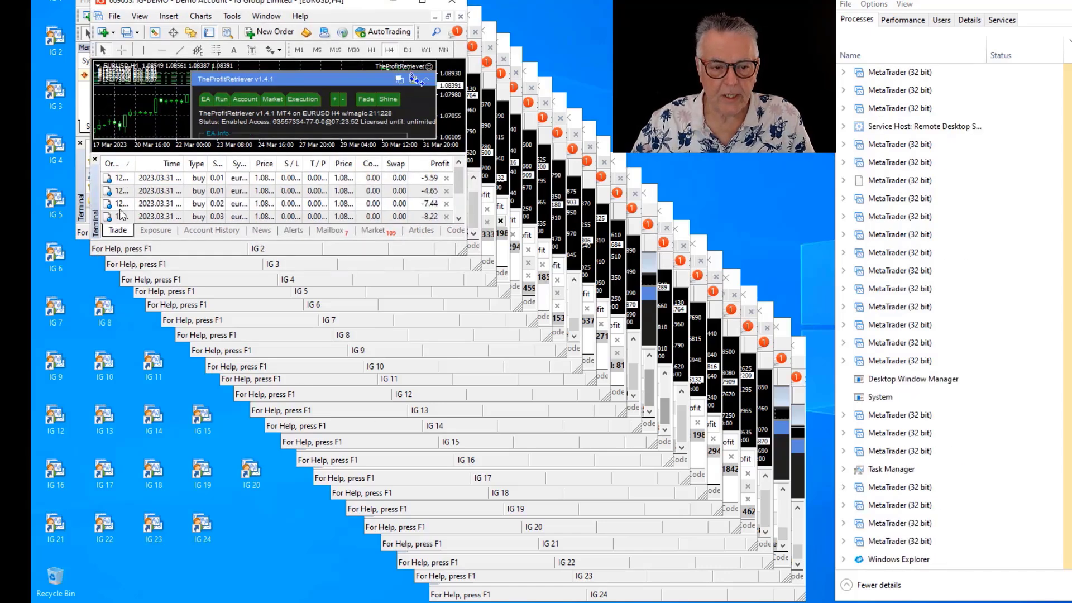
{"action": "left_click", "coordinate": [80, 233]}
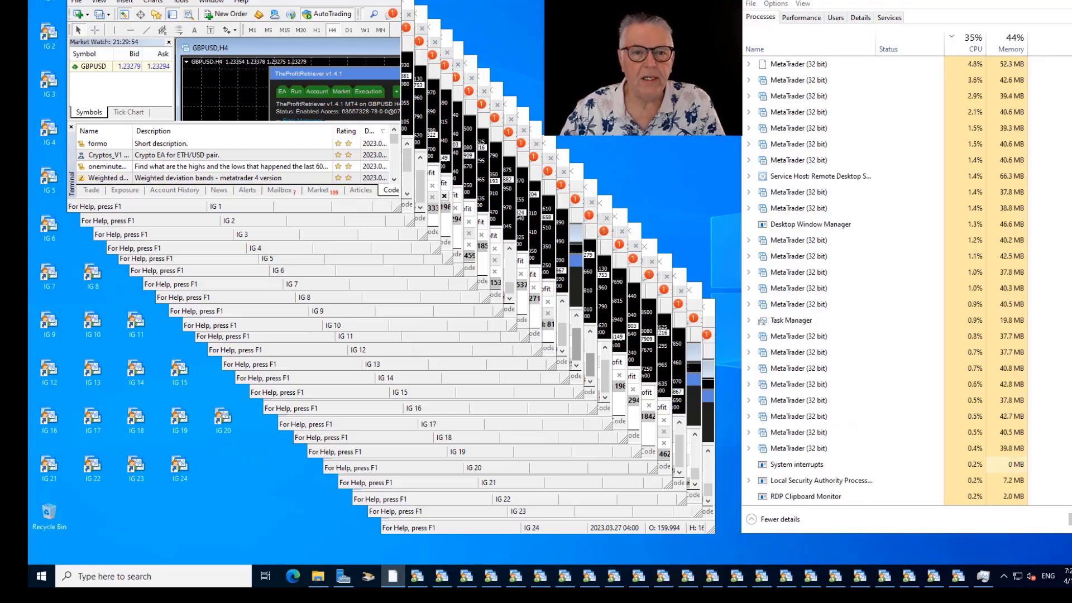
Step: Close terminals IG 1 through IG 12 one after another
{"action": "left_click", "coordinate": [400, 2]}
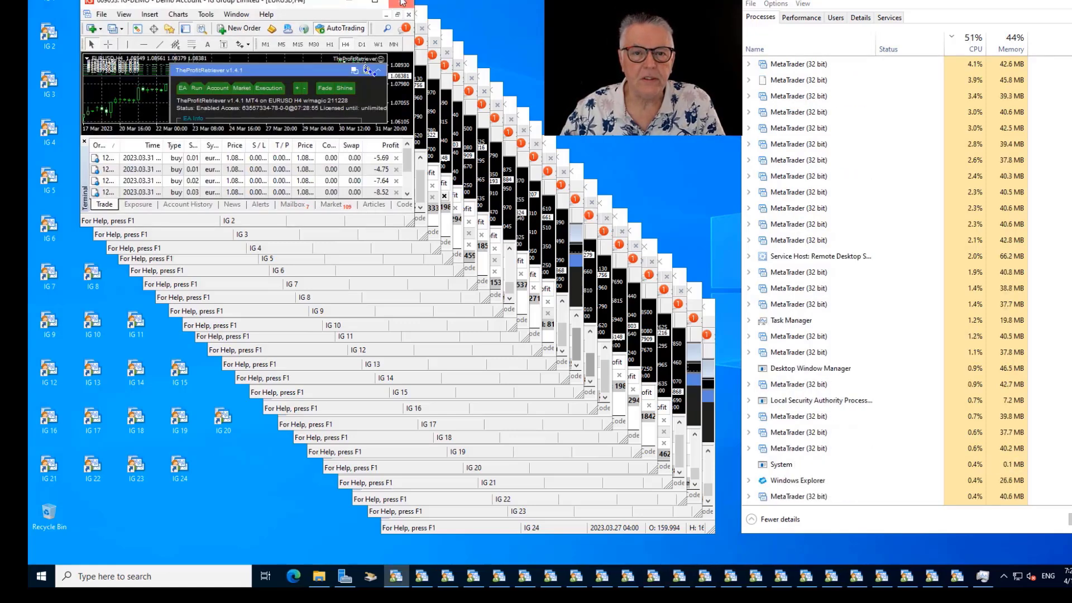
{"action": "left_click", "coordinate": [401, 2]}
{"action": "left_click", "coordinate": [413, 13]}
{"action": "left_click", "coordinate": [428, 30]}
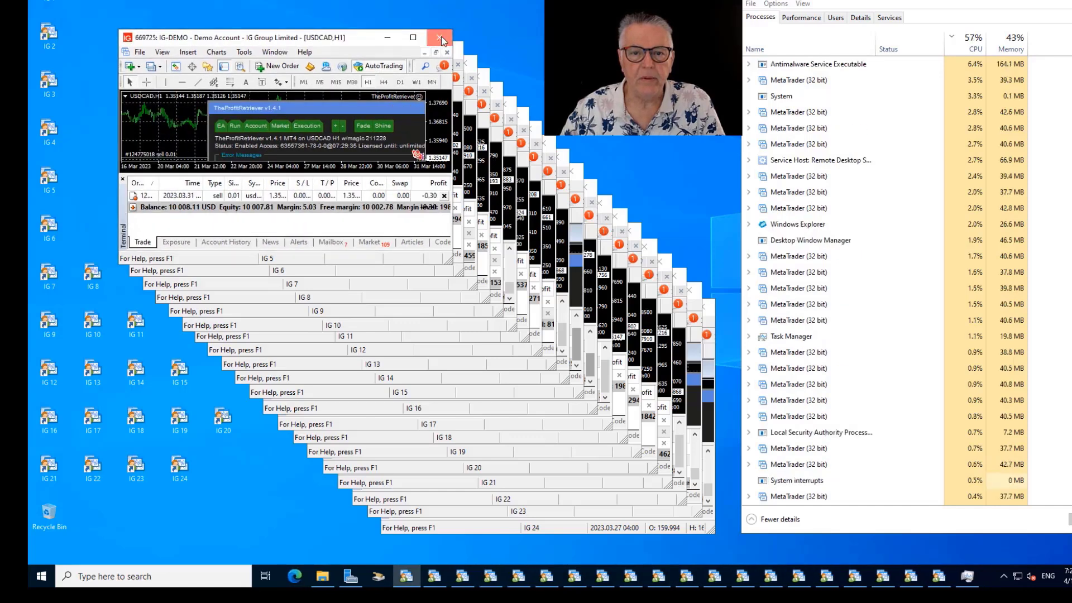
{"action": "left_click", "coordinate": [441, 42]}
{"action": "left_click", "coordinate": [452, 55]}
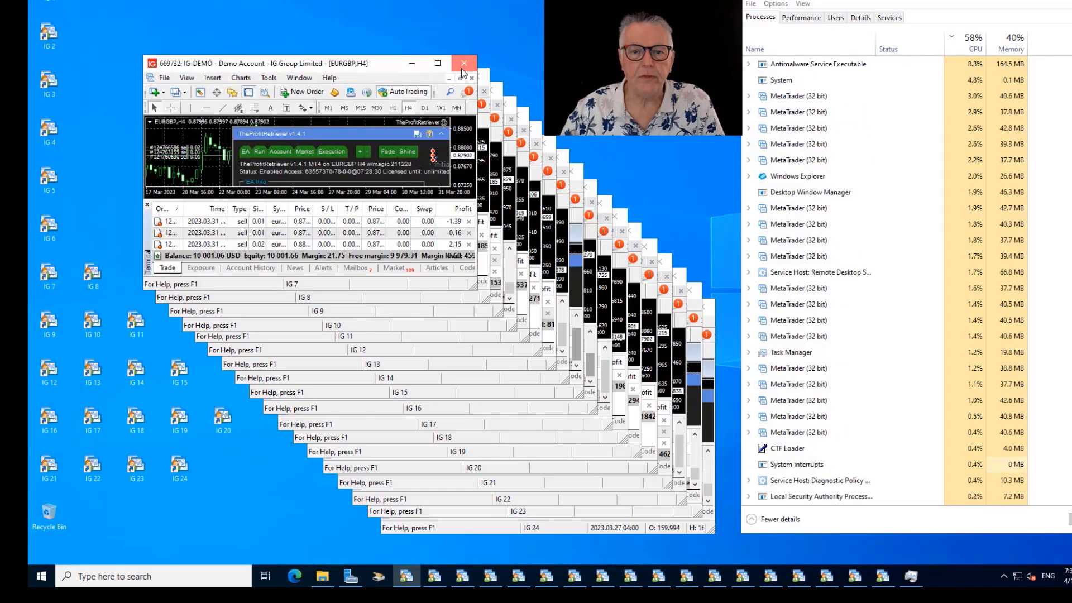
{"action": "left_click", "coordinate": [462, 67]}
{"action": "left_click", "coordinate": [476, 78]}
{"action": "left_click", "coordinate": [490, 94]}
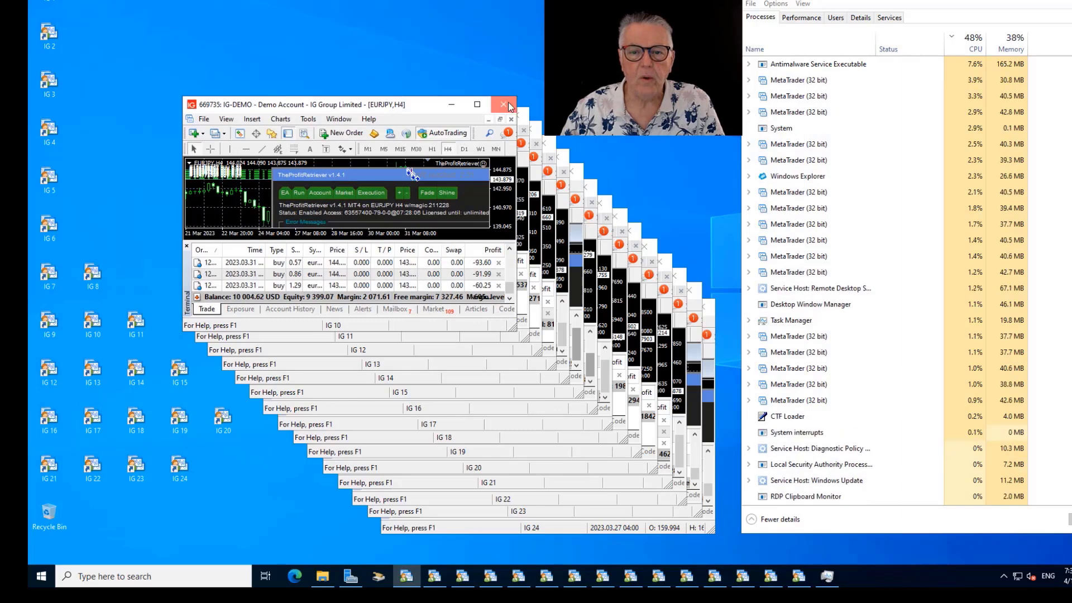
{"action": "left_click", "coordinate": [503, 108]}
{"action": "left_click", "coordinate": [516, 120]}
{"action": "left_click", "coordinate": [532, 133]}
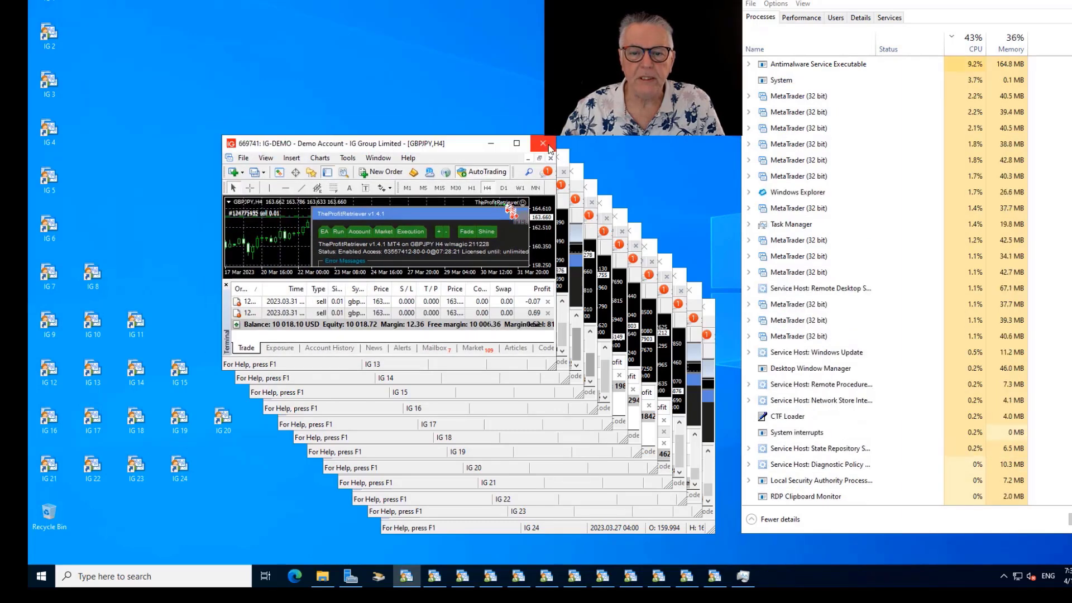
Step: Close terminals IG 13 through IG 24, leaving no terminal windows open
{"action": "left_click", "coordinate": [544, 144]}
{"action": "left_click", "coordinate": [566, 162]}
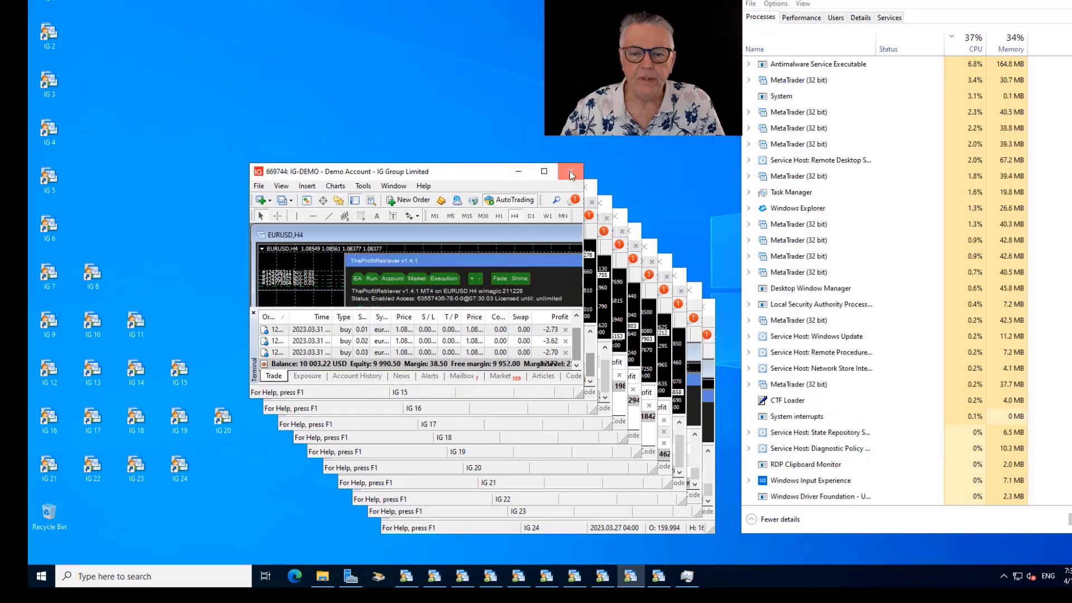
{"action": "left_click", "coordinate": [578, 176]}
{"action": "left_click", "coordinate": [585, 189]}
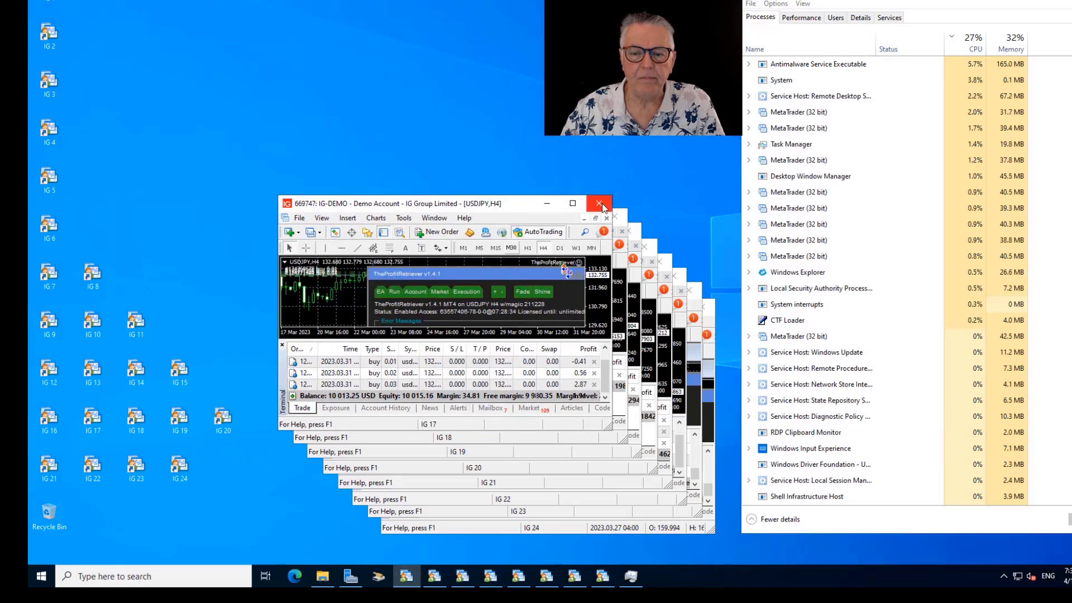
{"action": "left_click", "coordinate": [600, 202]}
{"action": "left_click", "coordinate": [614, 217]}
{"action": "left_click", "coordinate": [624, 231]}
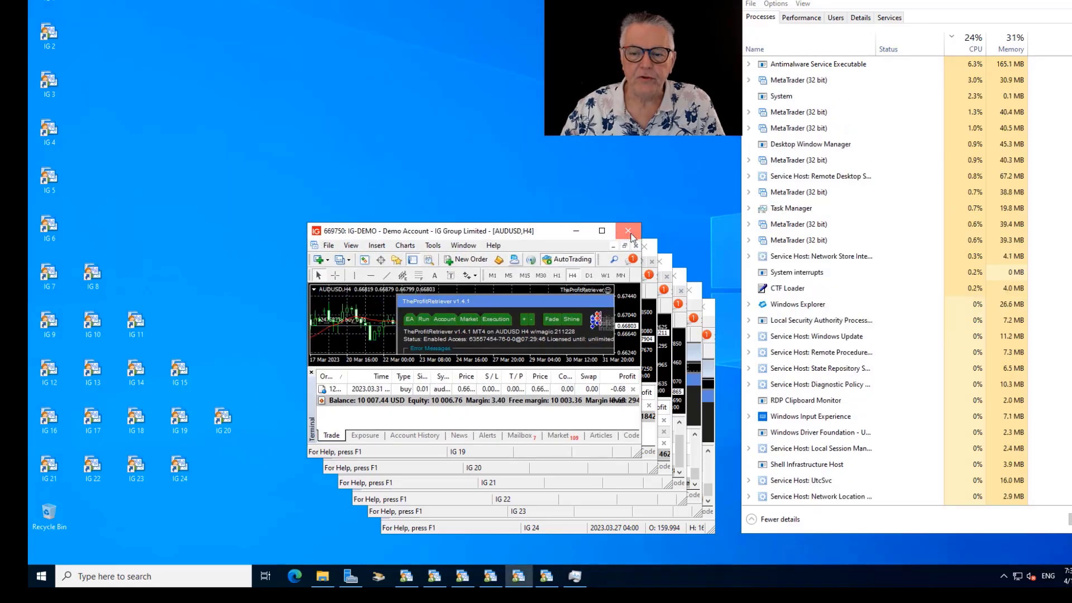
{"action": "left_click", "coordinate": [640, 247]}
{"action": "left_click", "coordinate": [667, 267]}
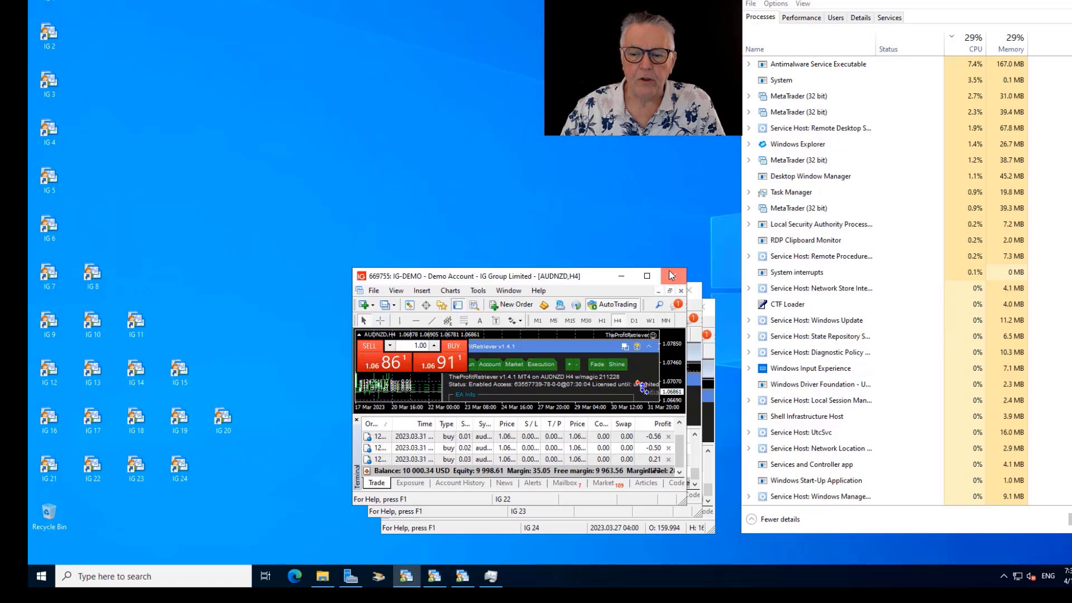
{"action": "left_click", "coordinate": [679, 280]}
{"action": "left_click", "coordinate": [692, 294]}
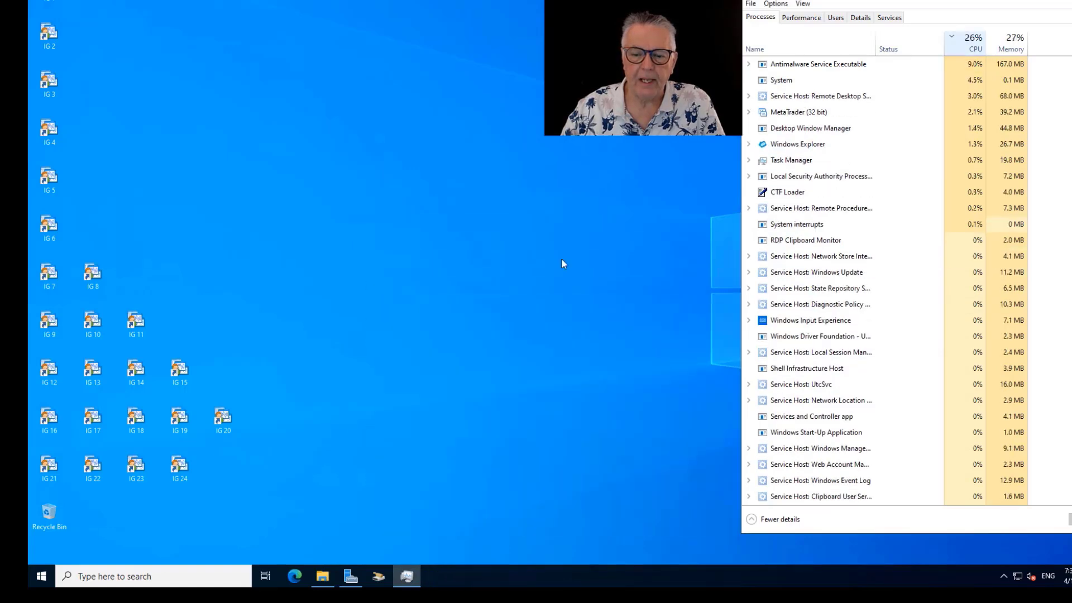
Step: Launch terminals IG 1 through IG 11 from their desktop shortcuts
{"action": "left_click", "coordinate": [49, 4]}
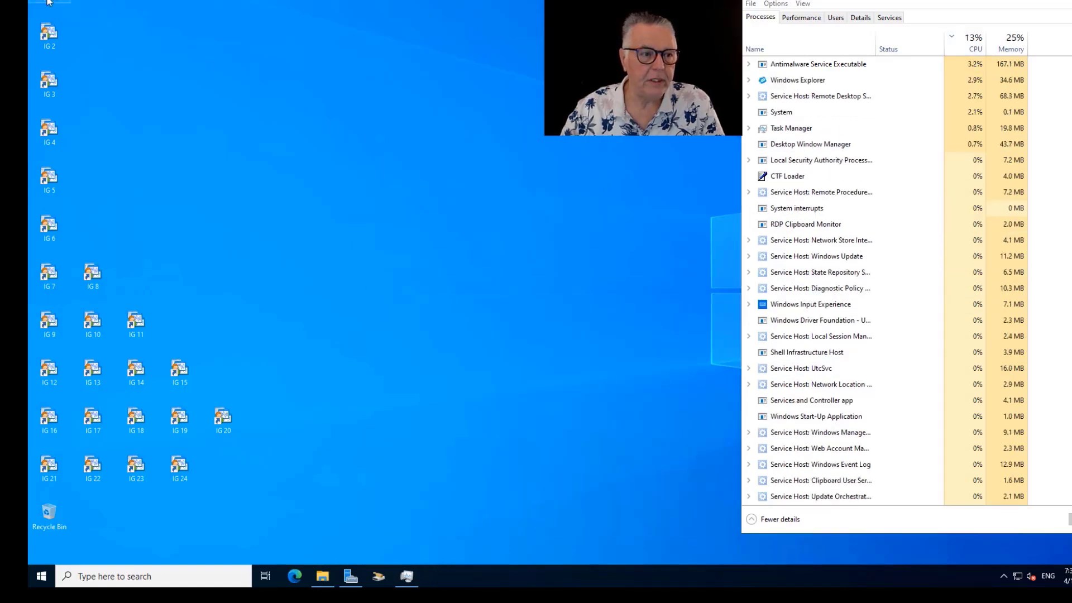
{"action": "left_click", "coordinate": [53, 96]}
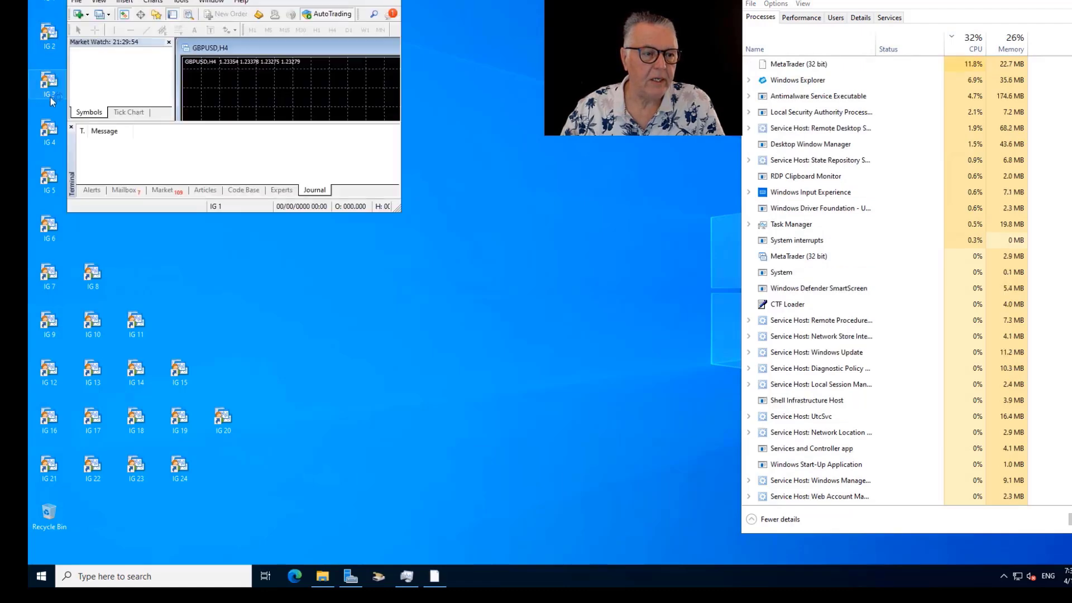
{"action": "double_click", "coordinate": [48, 131]}
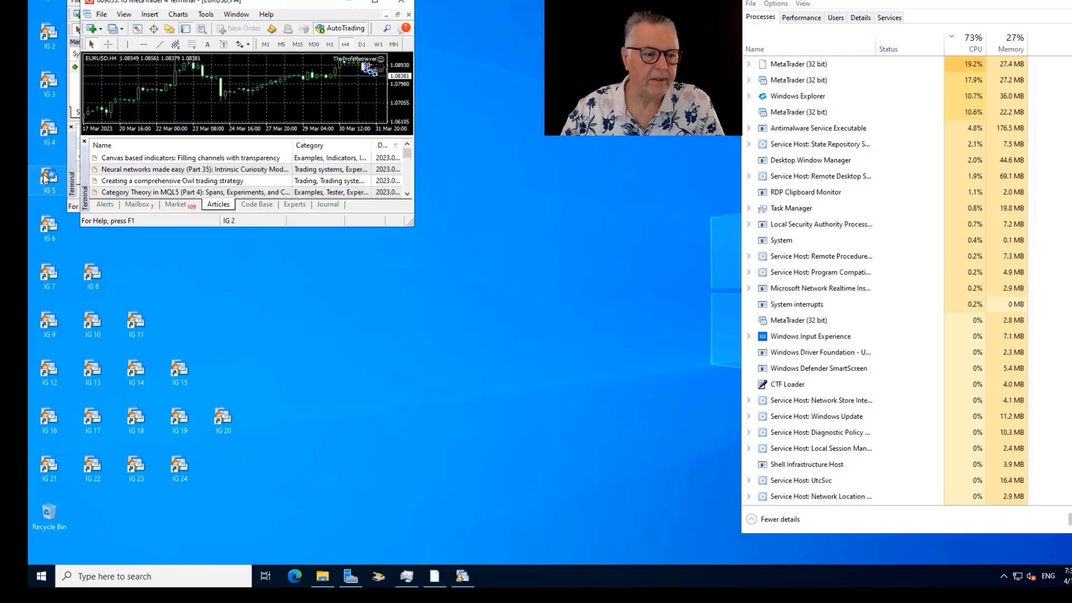
{"action": "double_click", "coordinate": [48, 179]}
{"action": "double_click", "coordinate": [49, 226]}
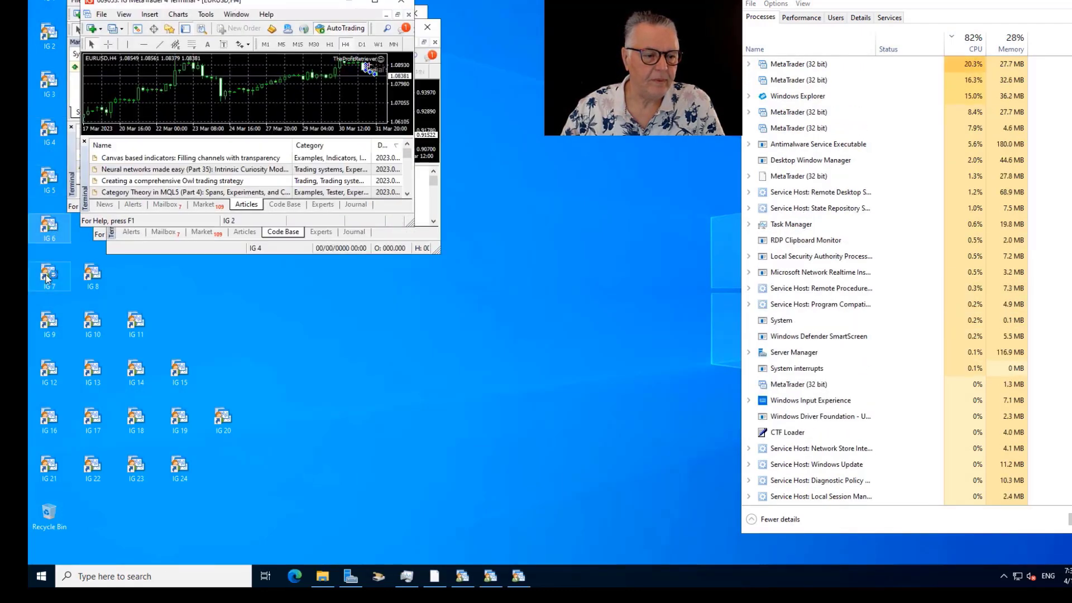
{"action": "double_click", "coordinate": [47, 275]}
{"action": "double_click", "coordinate": [93, 273]}
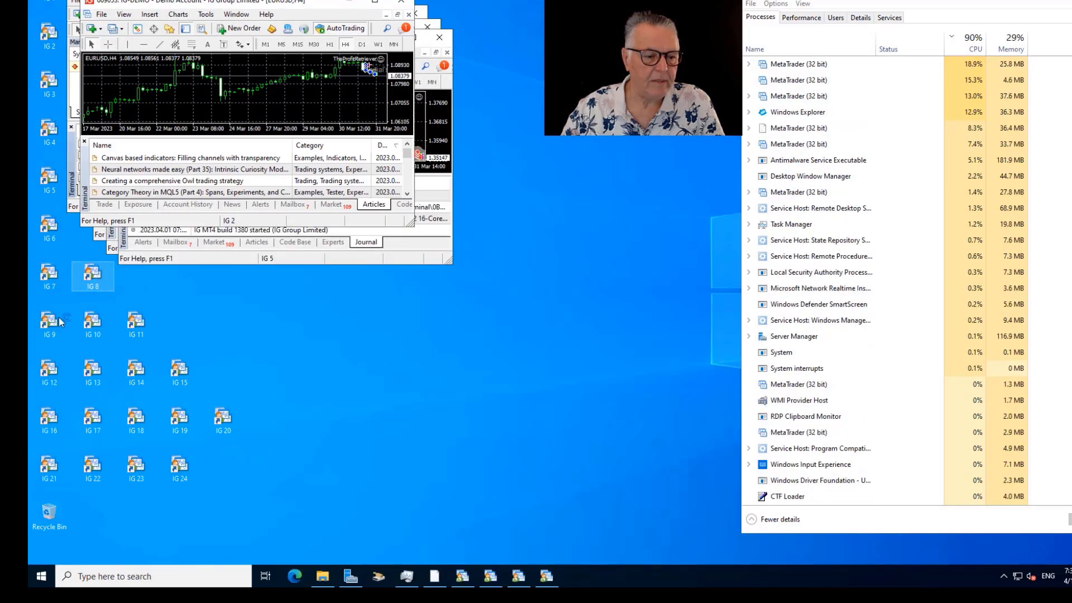
{"action": "double_click", "coordinate": [48, 330]}
{"action": "double_click", "coordinate": [83, 324]}
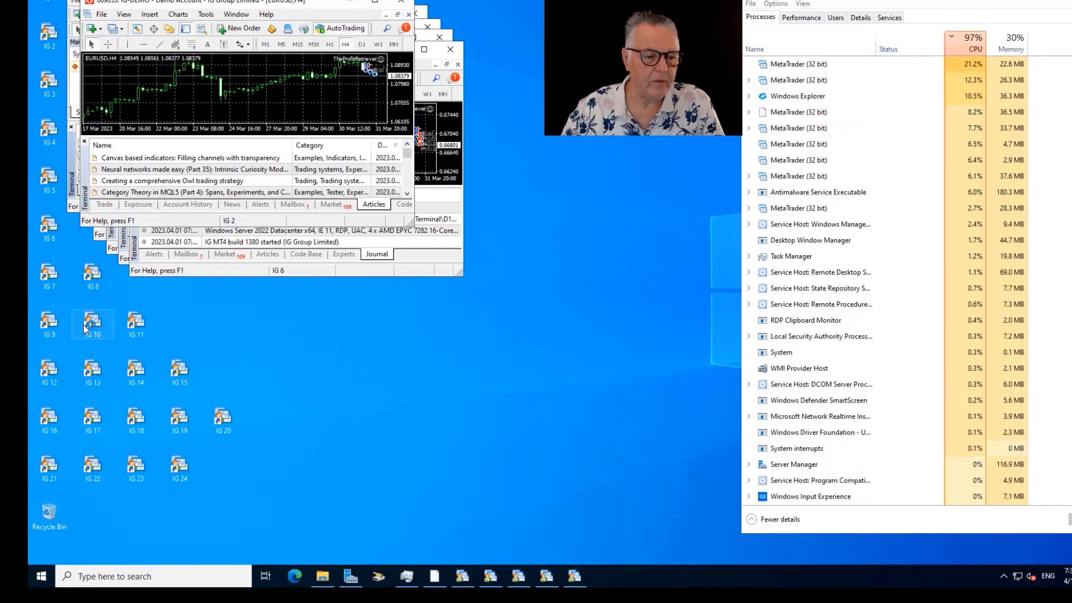
{"action": "double_click", "coordinate": [132, 329]}
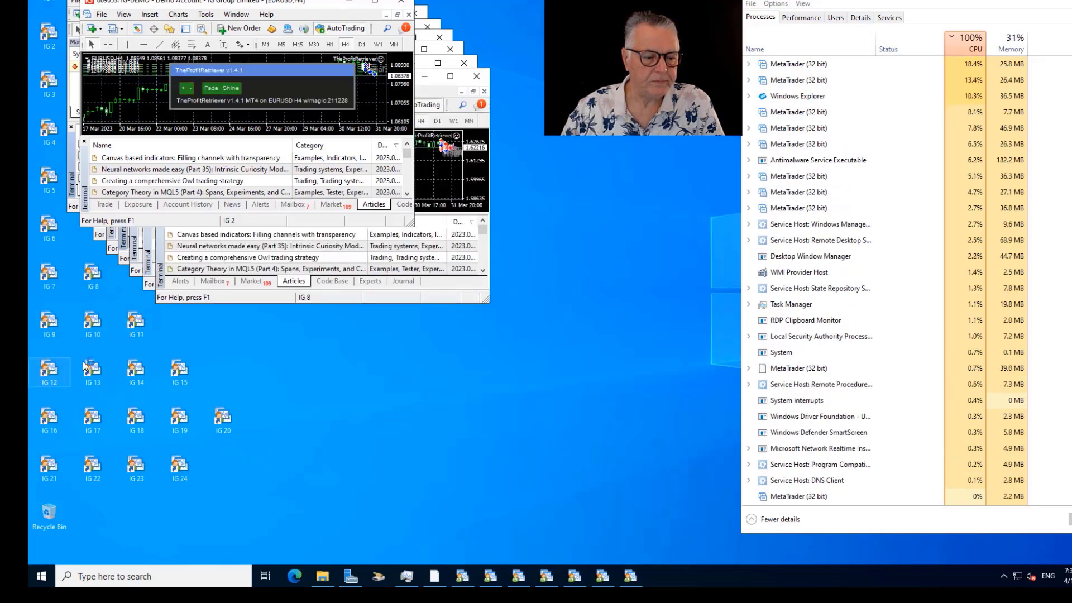
Step: Launch terminals IG 12 through IG 20 from their desktop shortcuts
{"action": "double_click", "coordinate": [49, 371]}
{"action": "double_click", "coordinate": [92, 373]}
{"action": "double_click", "coordinate": [133, 370]}
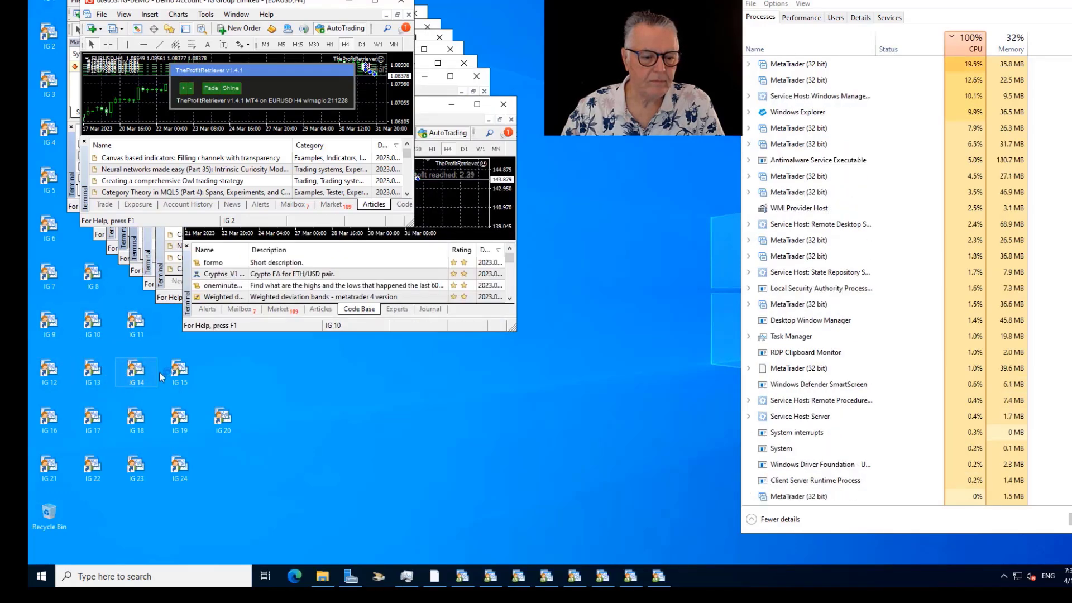
{"action": "double_click", "coordinate": [180, 373]}
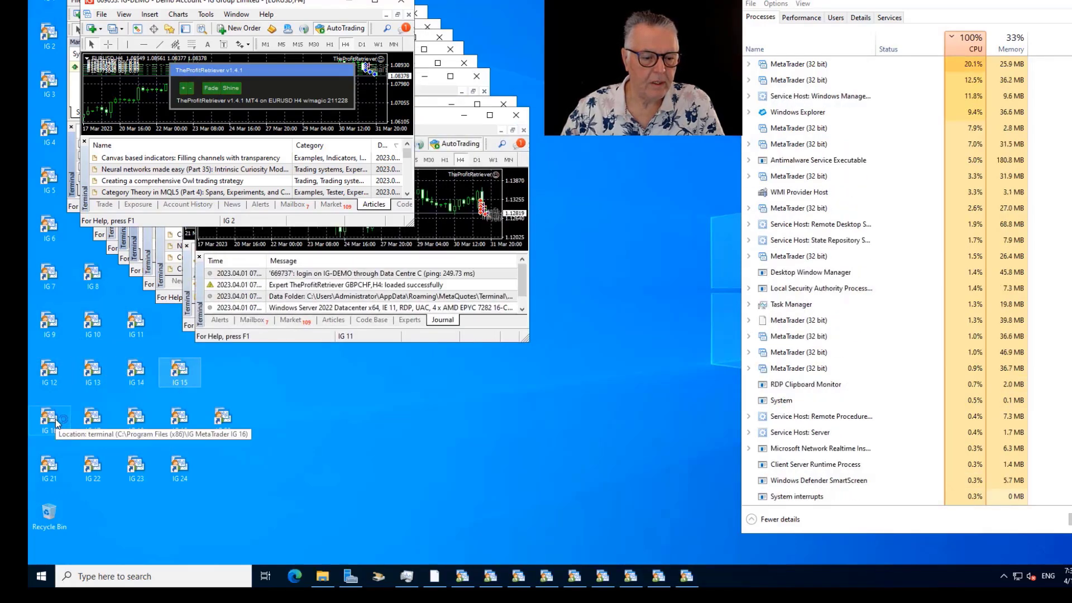
{"action": "double_click", "coordinate": [48, 424]}
{"action": "double_click", "coordinate": [92, 422]}
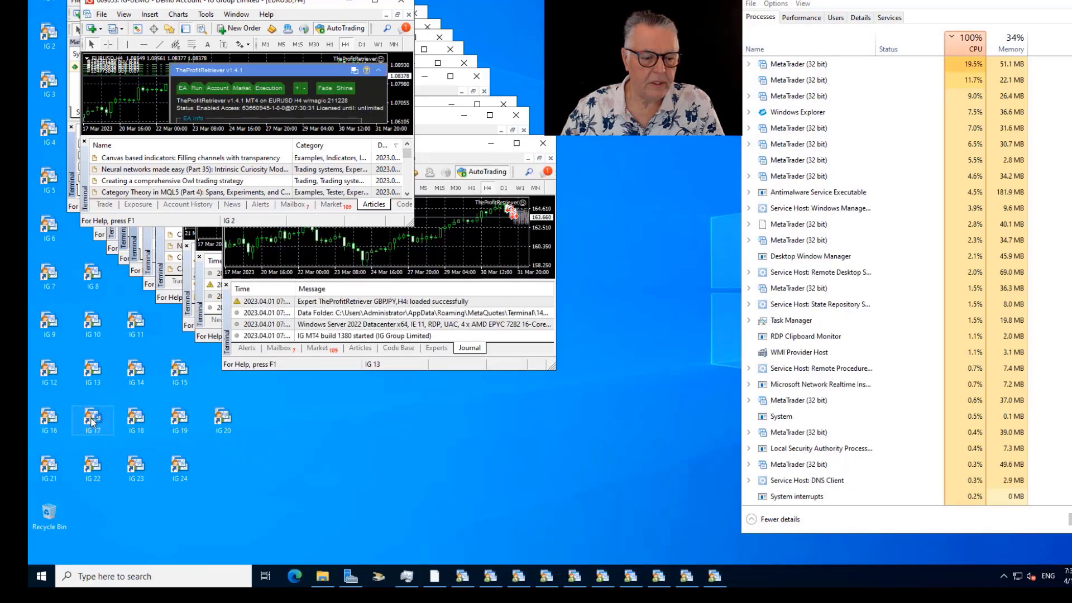
{"action": "double_click", "coordinate": [136, 420]}
{"action": "double_click", "coordinate": [179, 420]}
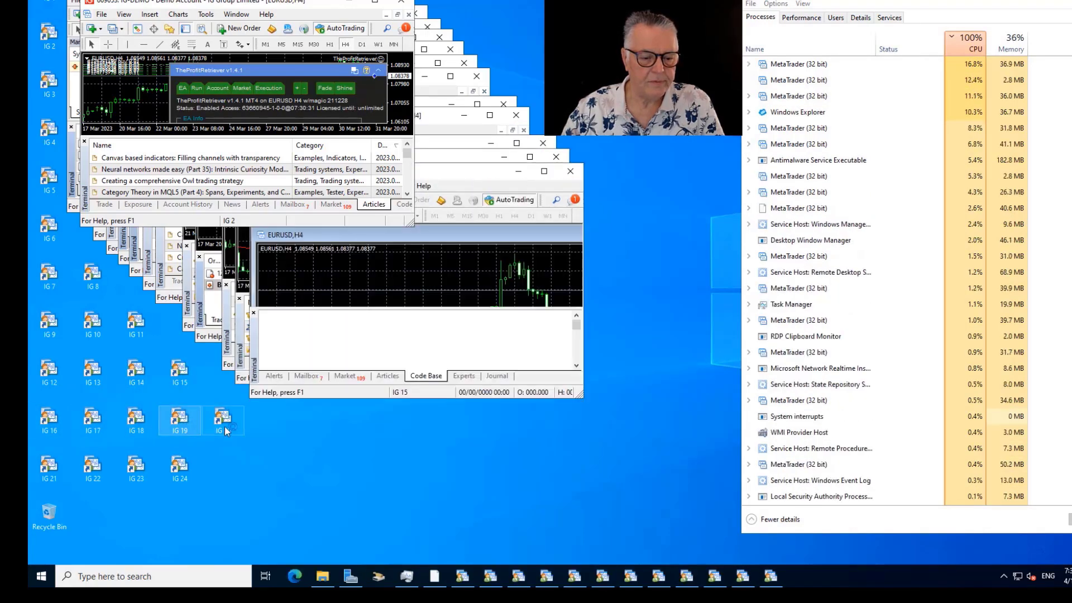
{"action": "double_click", "coordinate": [223, 420]}
Step: Launch IG 21 through IG 24, then relaunch IG 12, IG 9 and IG 16, which hadn't opened
{"action": "double_click", "coordinate": [50, 466]}
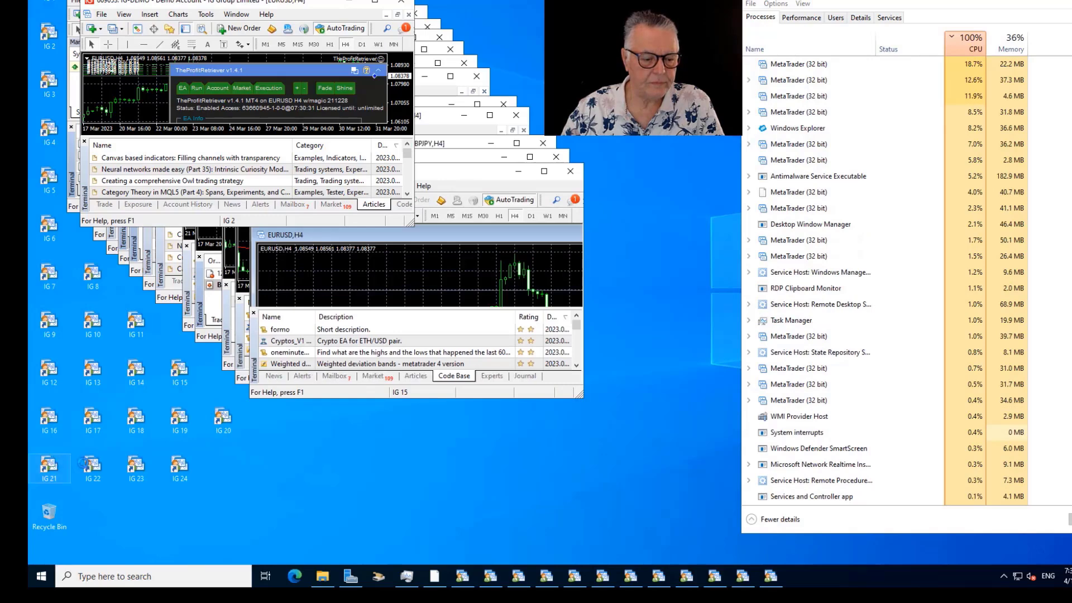
{"action": "double_click", "coordinate": [105, 467]}
{"action": "double_click", "coordinate": [136, 466]}
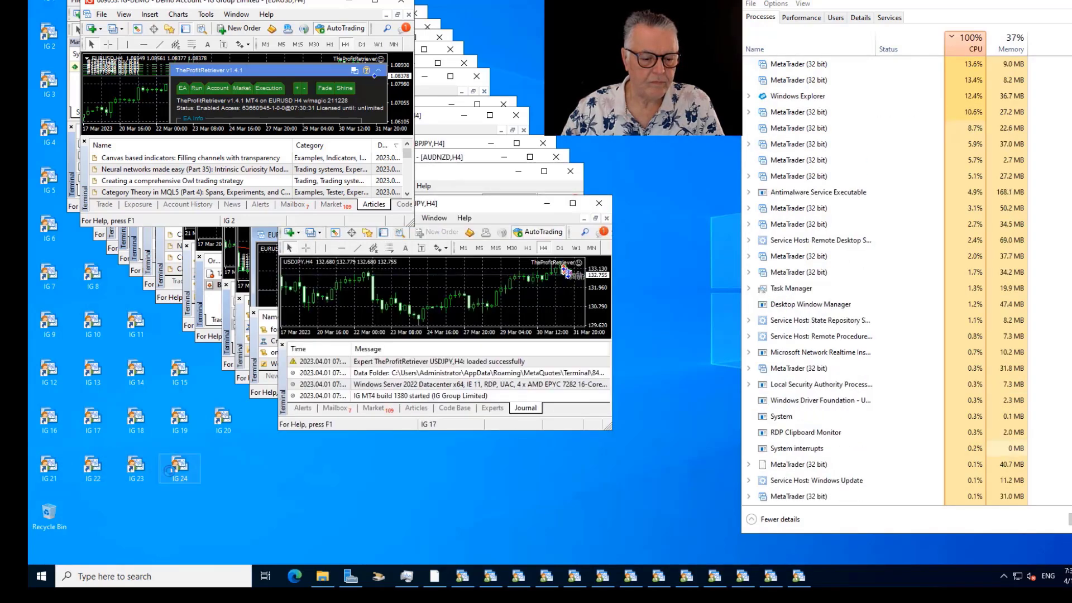
{"action": "double_click", "coordinate": [180, 466]}
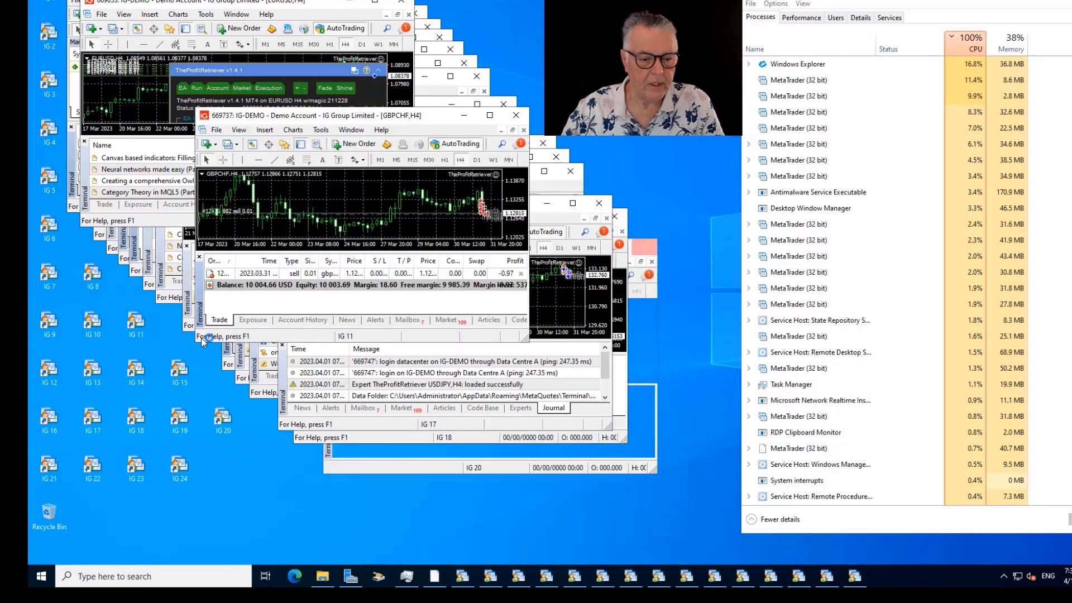
{"action": "double_click", "coordinate": [49, 369]}
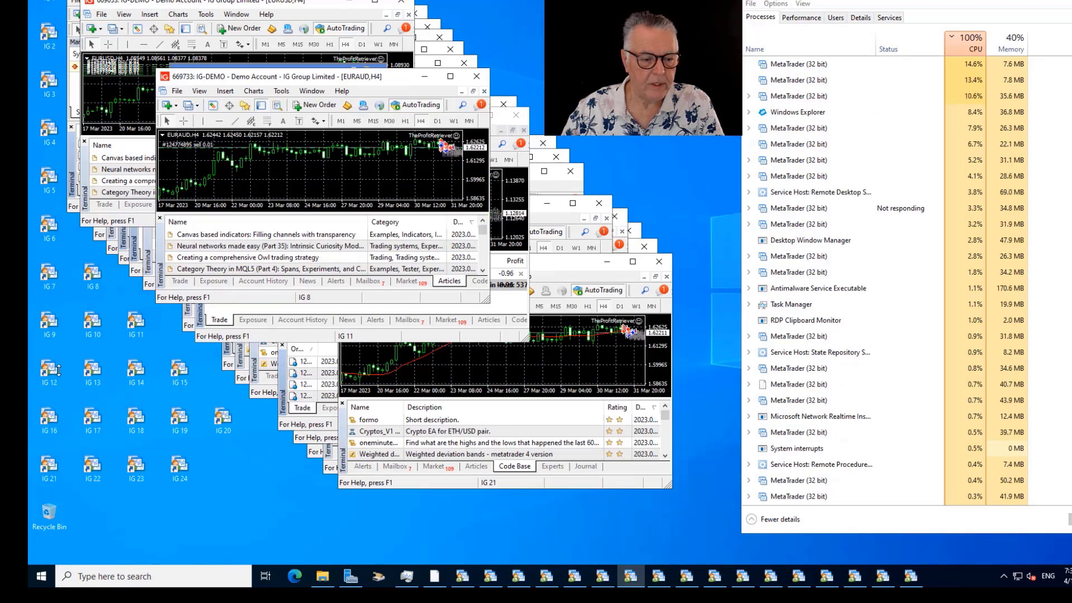
{"action": "double_click", "coordinate": [53, 330]}
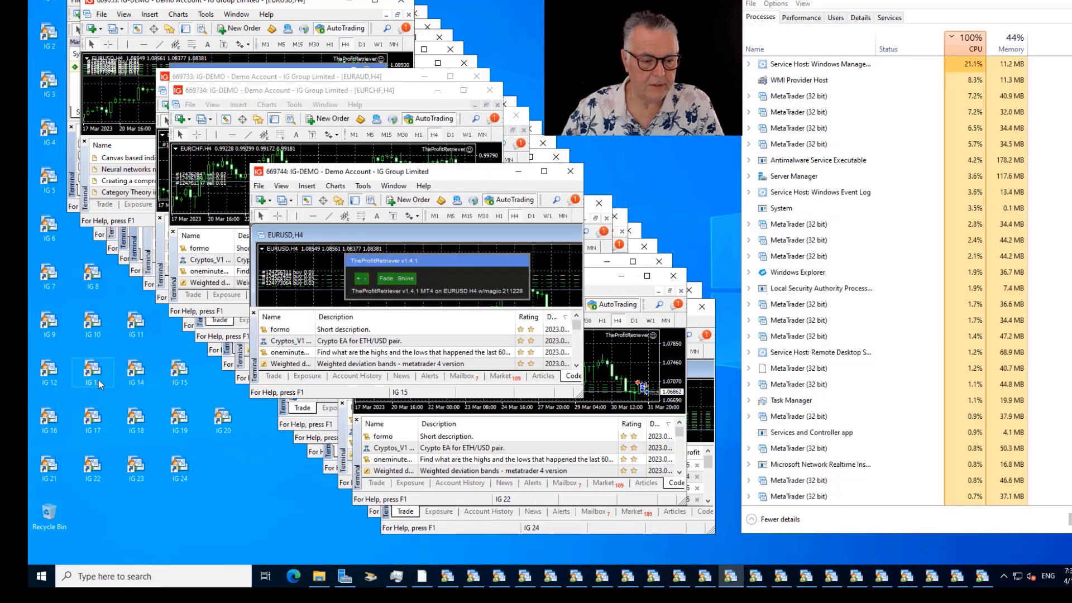
{"action": "double_click", "coordinate": [49, 420]}
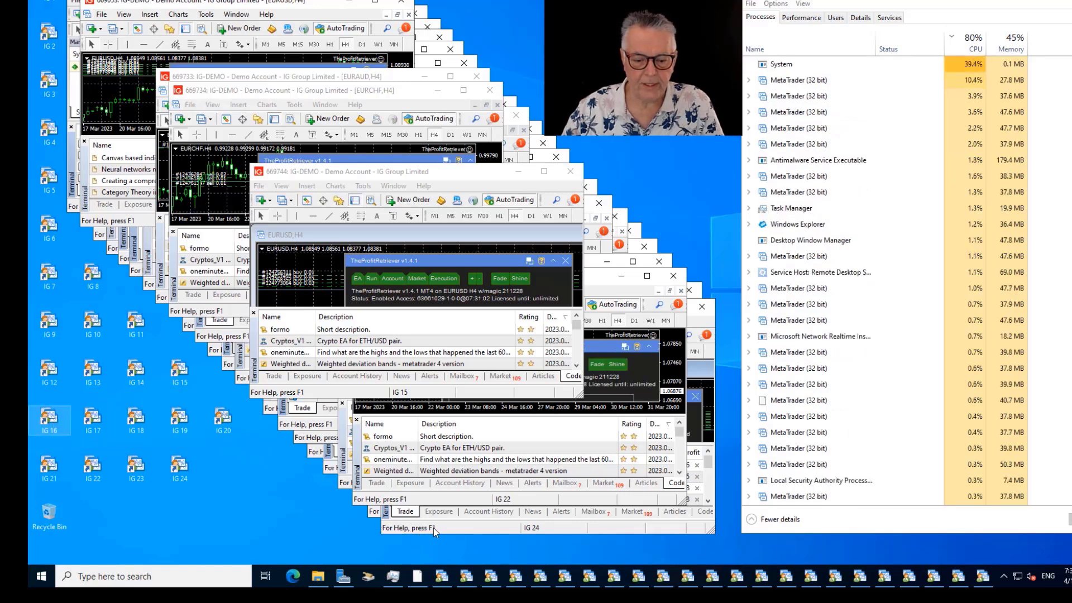
Step: Bring terminals IG 21 down to IG 12 to the front in turn
{"action": "left_click", "coordinate": [343, 484]}
{"action": "left_click", "coordinate": [329, 469]}
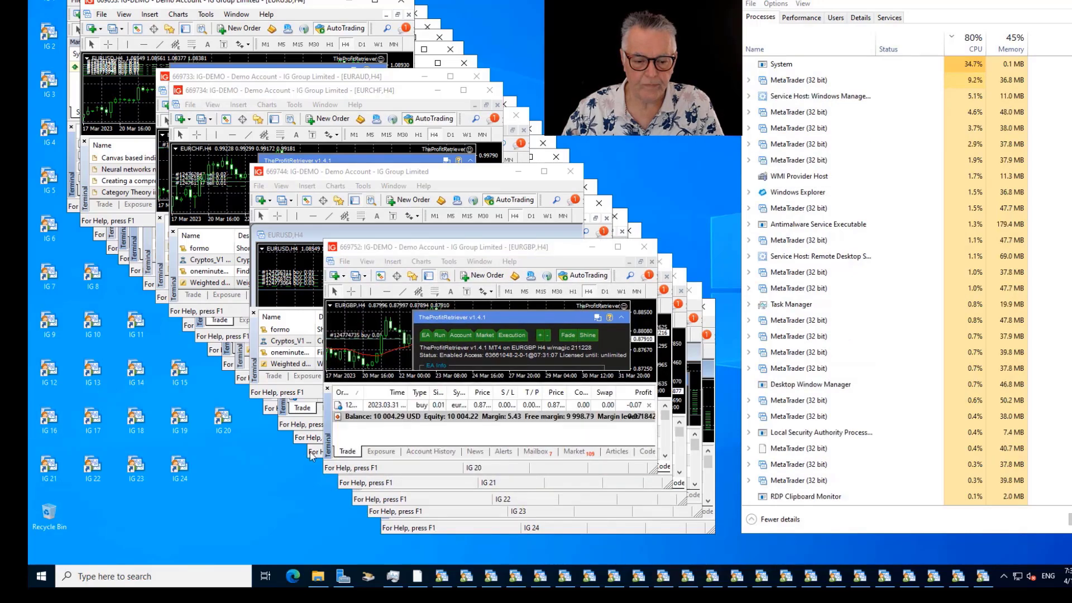
{"action": "left_click", "coordinate": [310, 453]}
{"action": "left_click", "coordinate": [296, 438]}
{"action": "left_click", "coordinate": [282, 424]}
{"action": "left_click", "coordinate": [268, 409]}
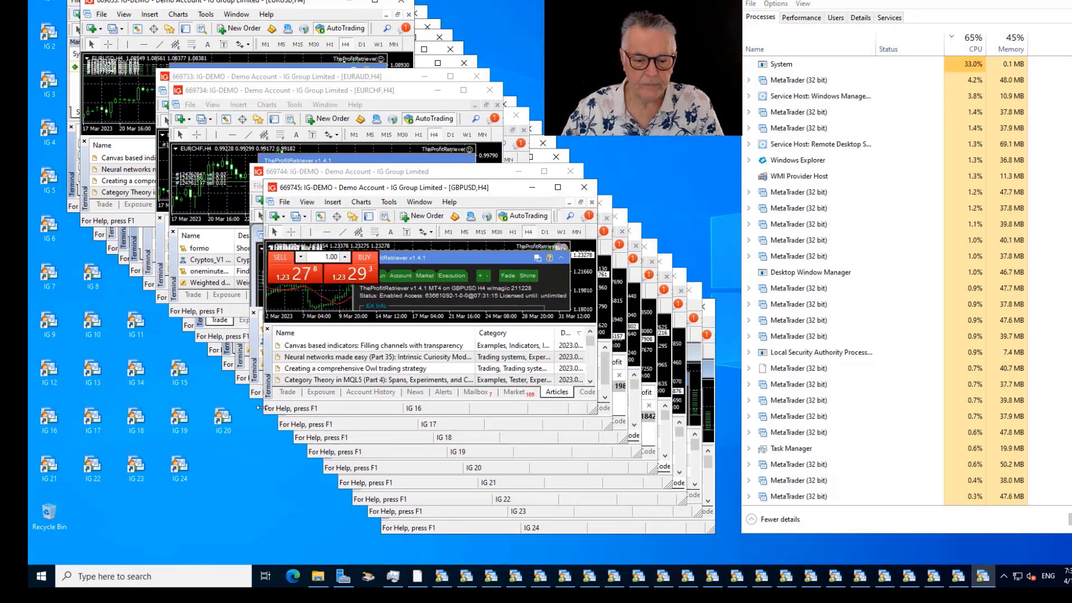
{"action": "left_click", "coordinate": [256, 394]}
{"action": "left_click", "coordinate": [241, 380]}
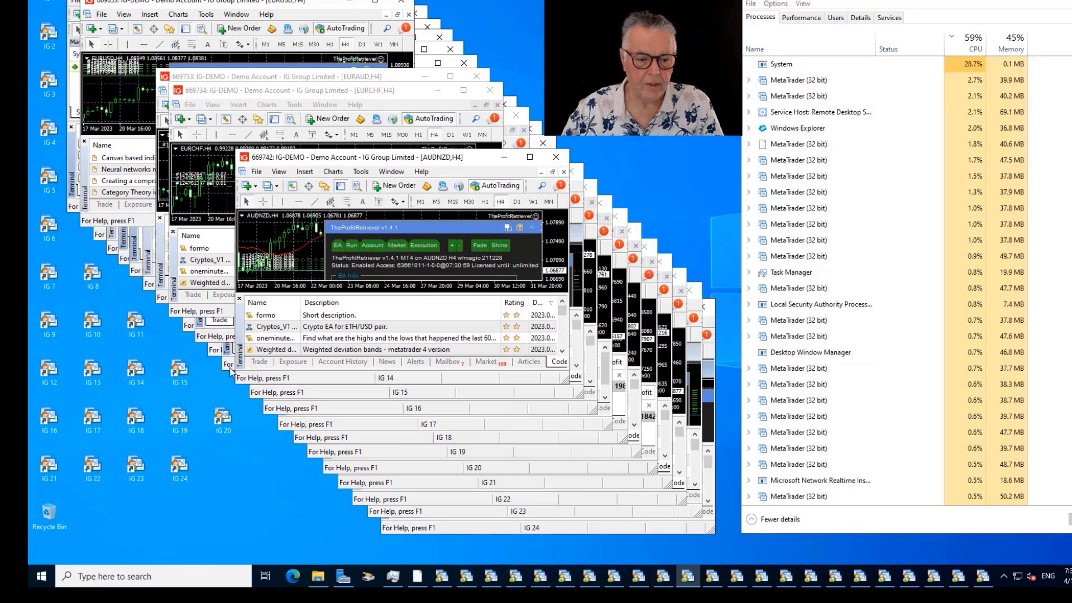
{"action": "left_click", "coordinate": [227, 366]}
{"action": "left_click", "coordinate": [214, 350]}
Step: Bring terminals IG 11 down to IG 1 to the front in turn
{"action": "left_click", "coordinate": [202, 337]}
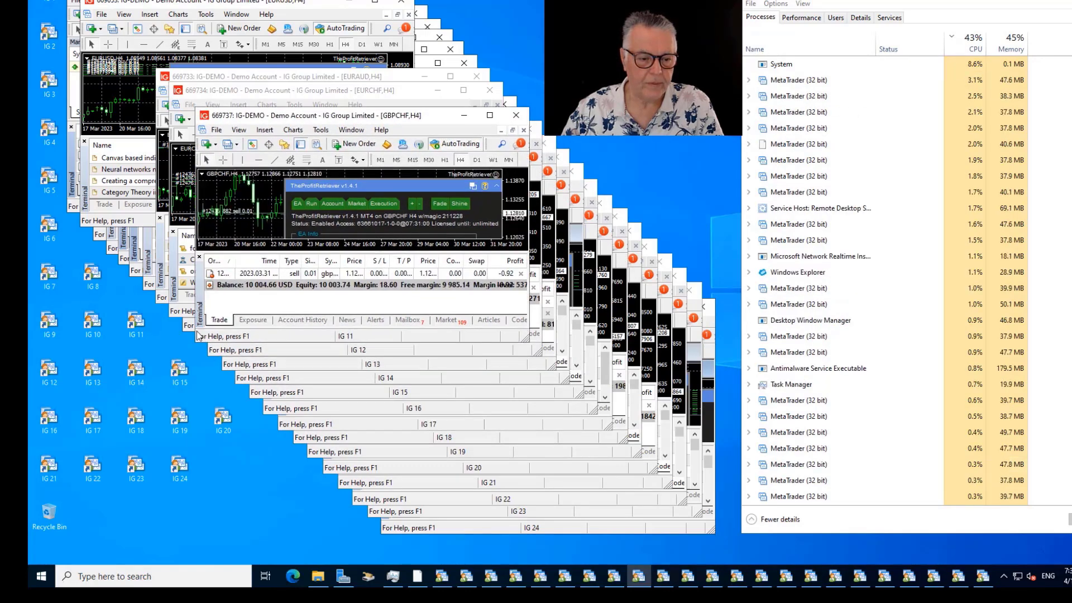
{"action": "left_click", "coordinate": [191, 327]}
{"action": "left_click", "coordinate": [178, 312]}
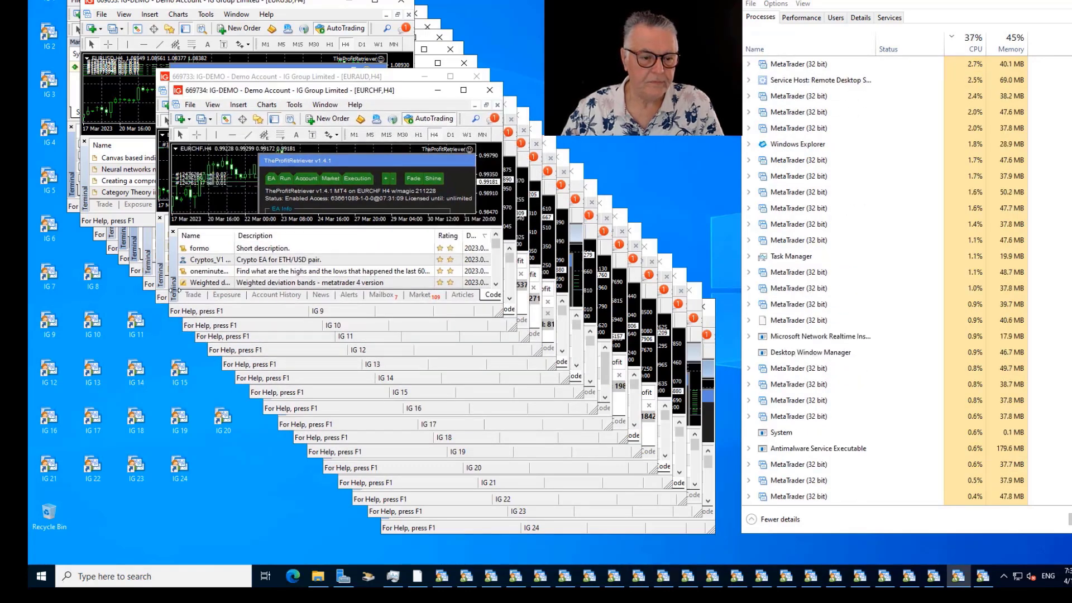
{"action": "left_click", "coordinate": [151, 297]}
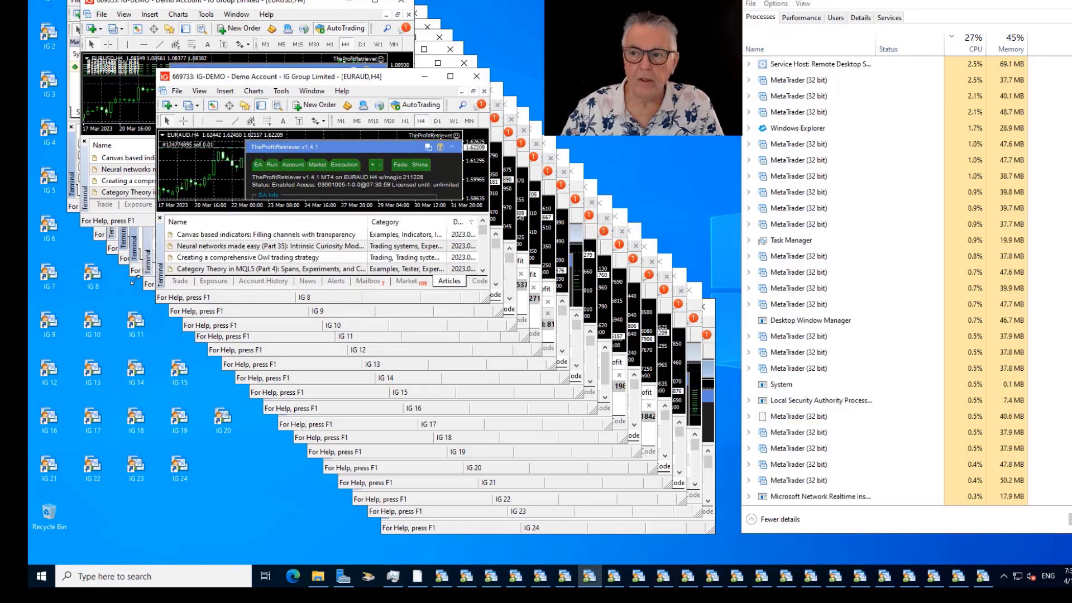
{"action": "left_click", "coordinate": [142, 284]}
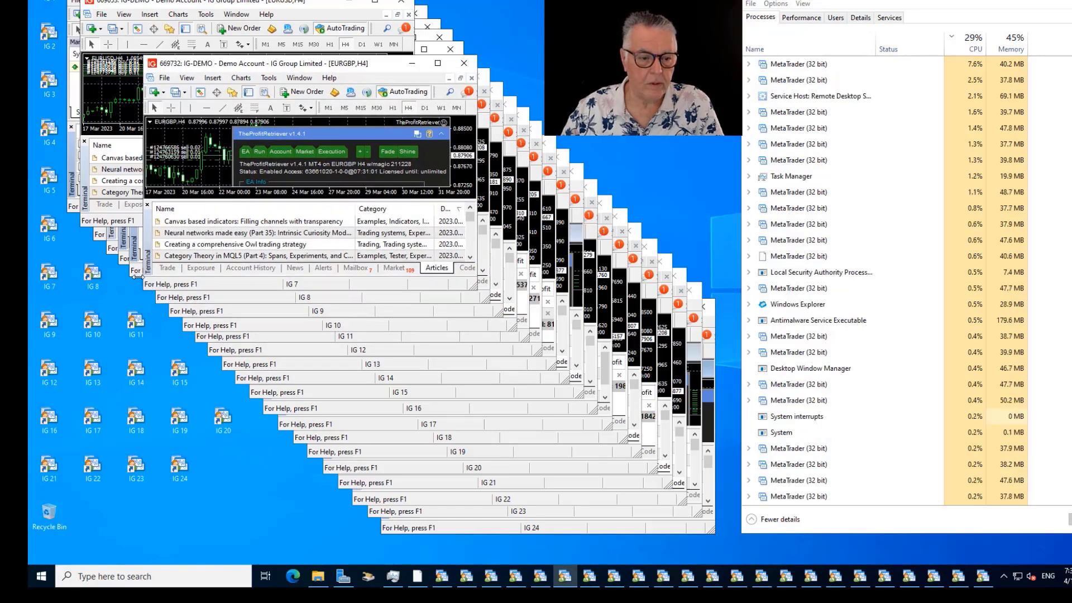
{"action": "left_click", "coordinate": [128, 270]}
{"action": "left_click", "coordinate": [114, 258]}
{"action": "left_click", "coordinate": [105, 248]}
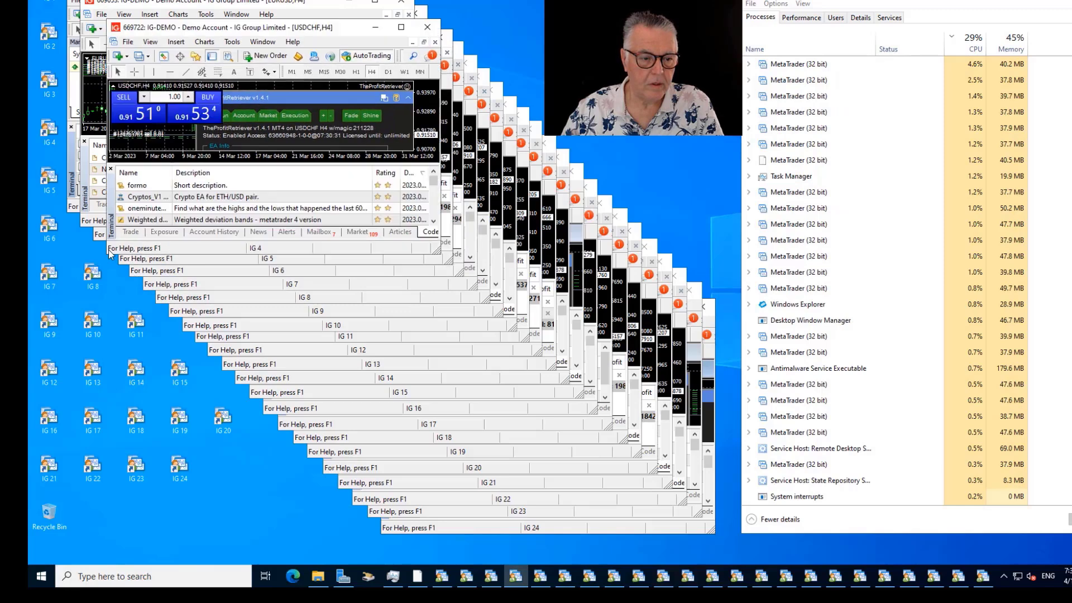
{"action": "left_click", "coordinate": [96, 235]}
{"action": "left_click", "coordinate": [84, 222]}
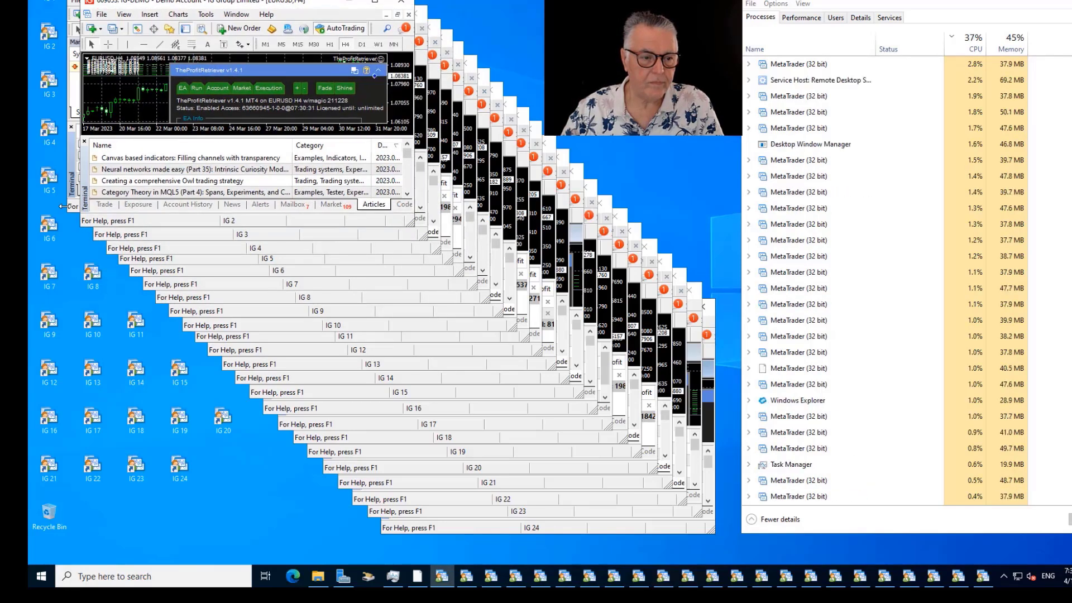
{"action": "left_click", "coordinate": [74, 207]}
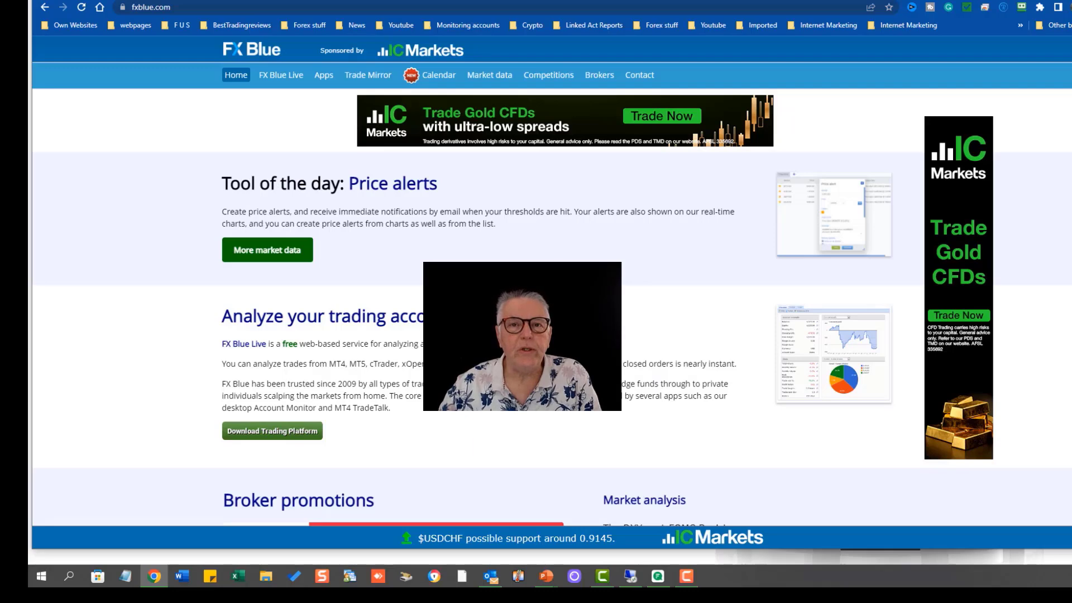
Step: Go to FX Blue Live for the existing-user login and MT4/MT5/cTrader account-sync registration
{"action": "left_click", "coordinate": [281, 79]}
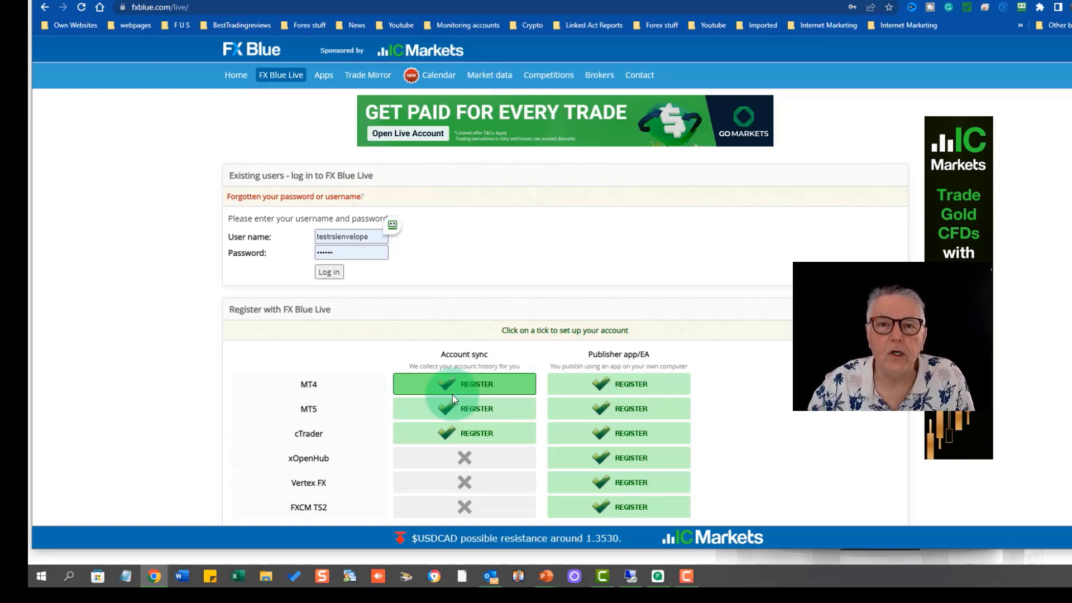
{"action": "left_click", "coordinate": [468, 385]}
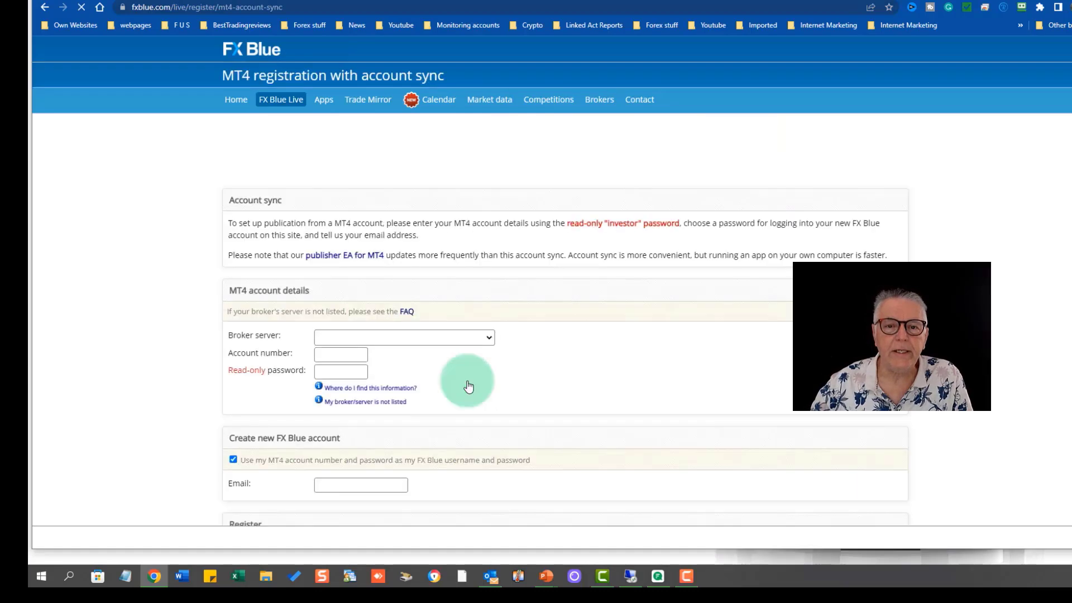